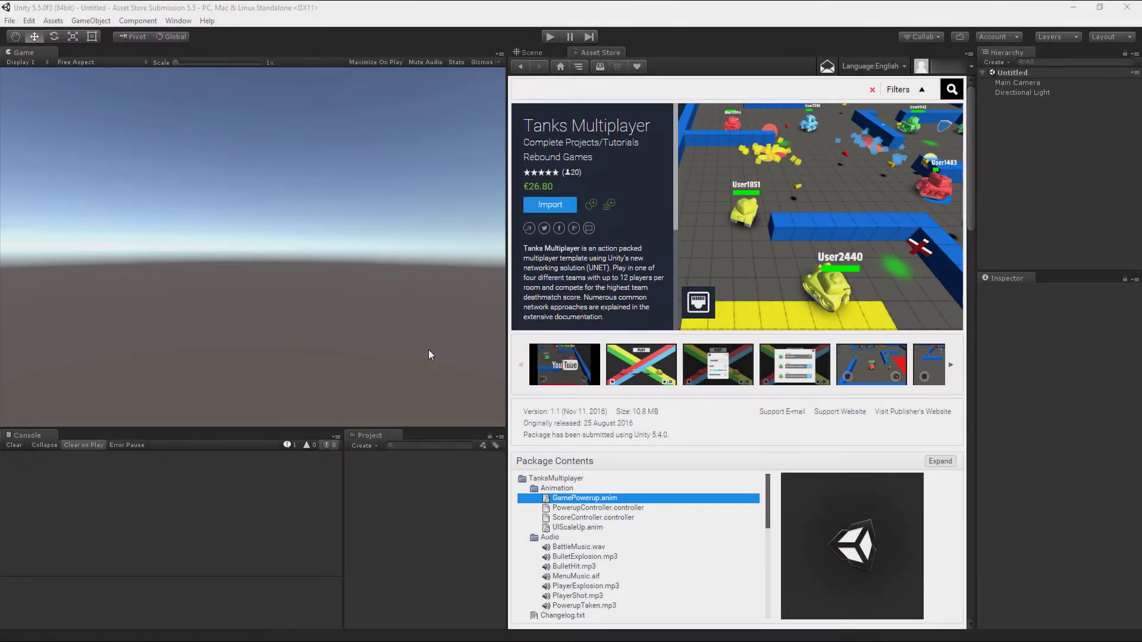
- Import the complete Tanks Multiplayer project with all its files from the Asset Store, then close the store view
left_click(544, 206)
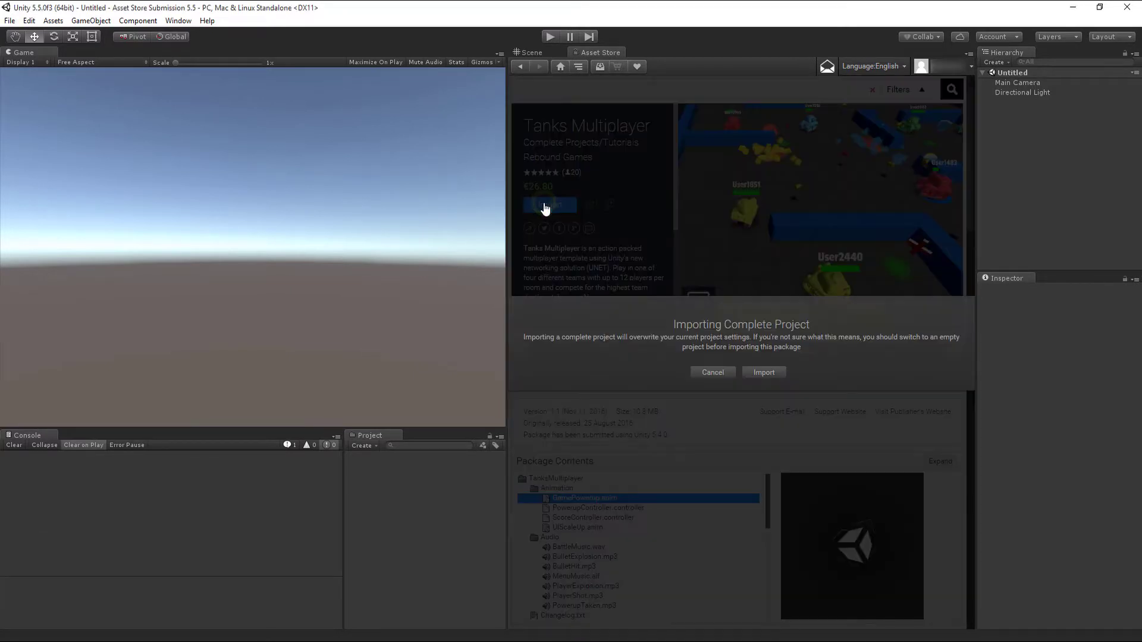
left_click(768, 372)
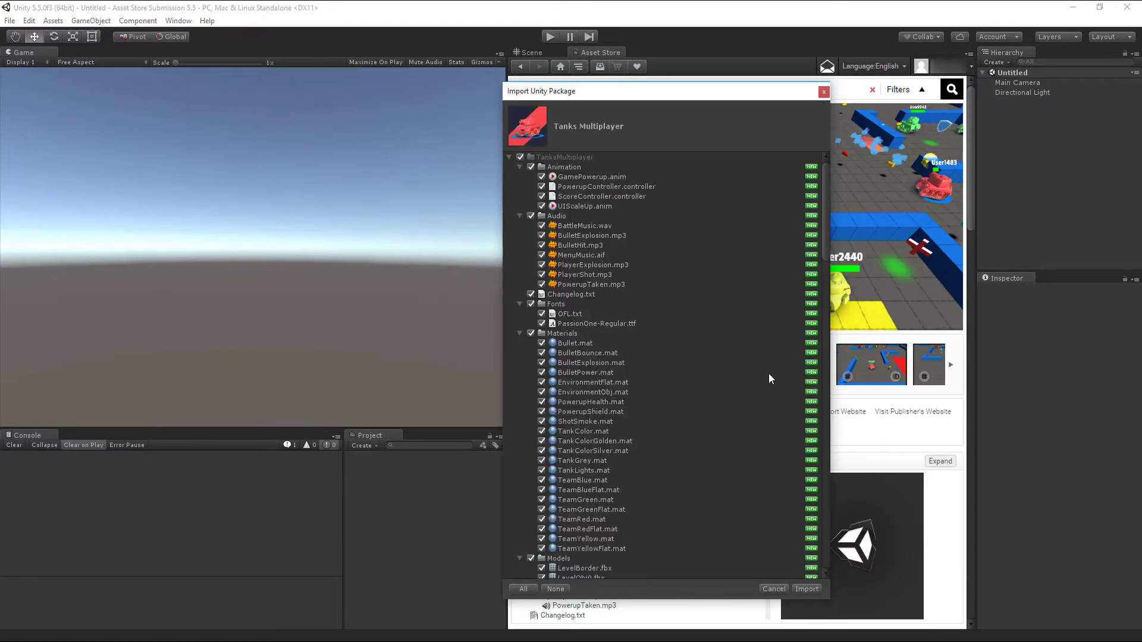
left_click(806, 589)
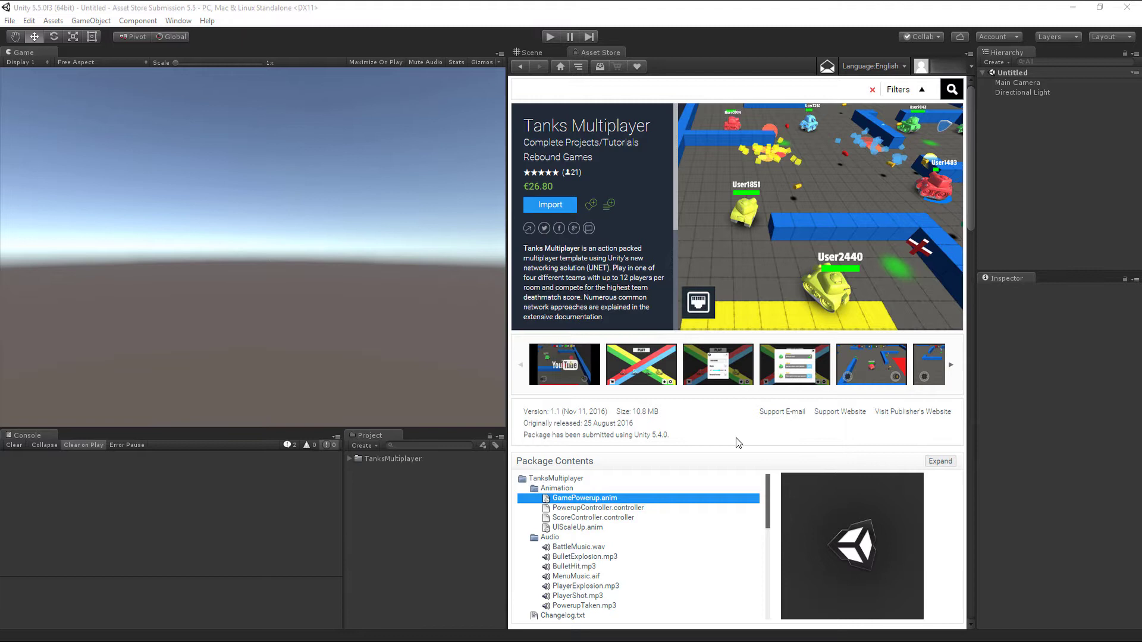
right_click(601, 52)
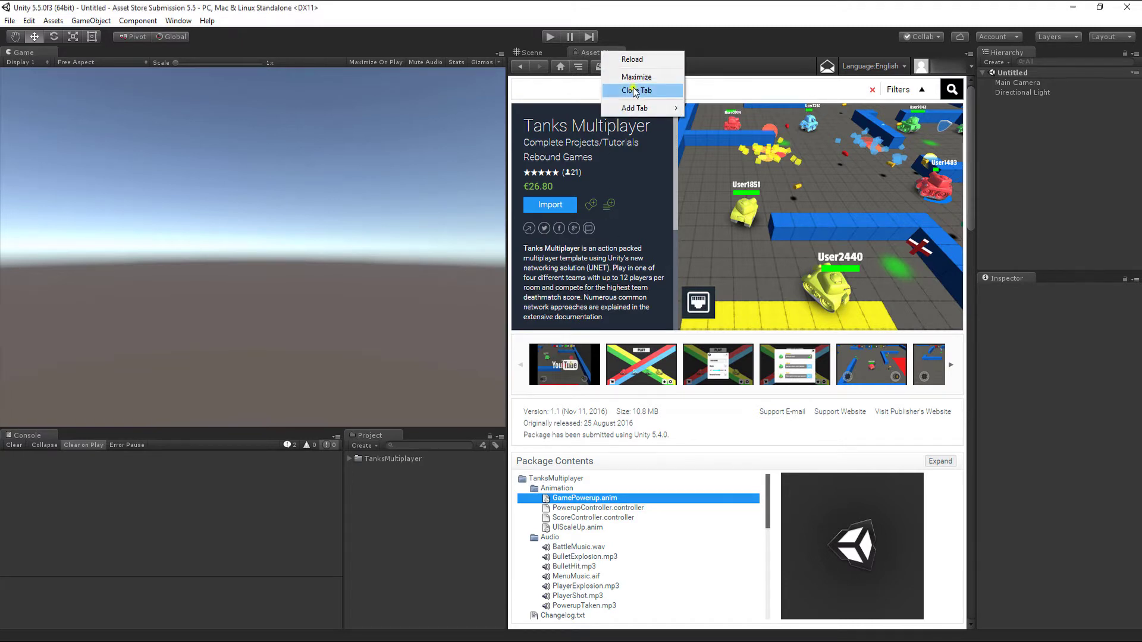
left_click(631, 92)
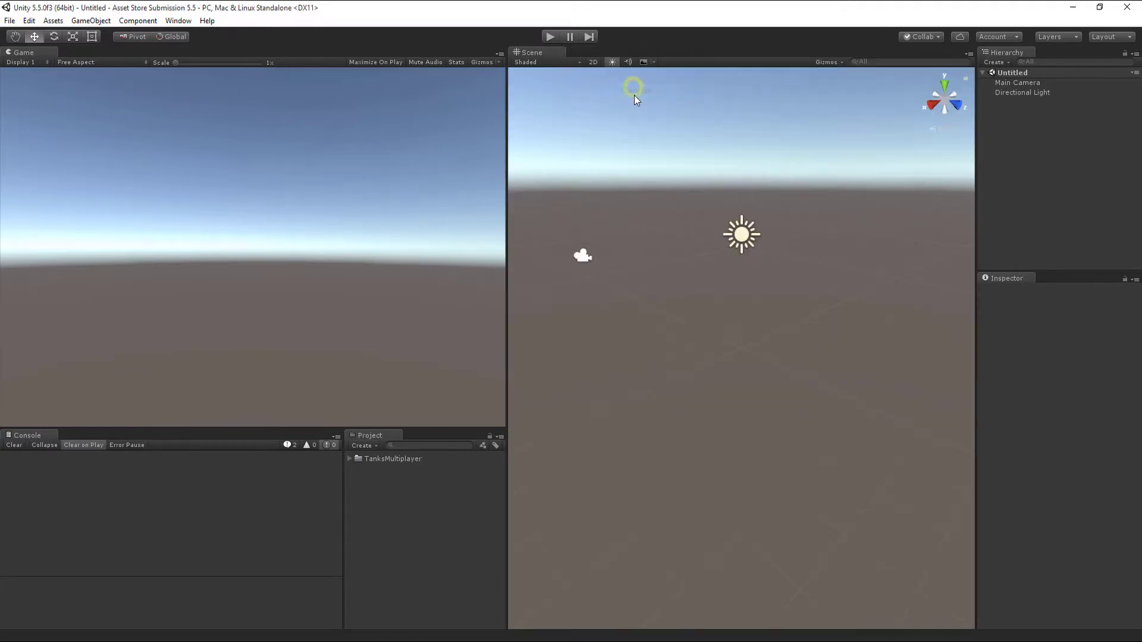
- Link the project in Unity Services to the existing Demo project of the organization Rebound Games GbR
left_click(960, 36)
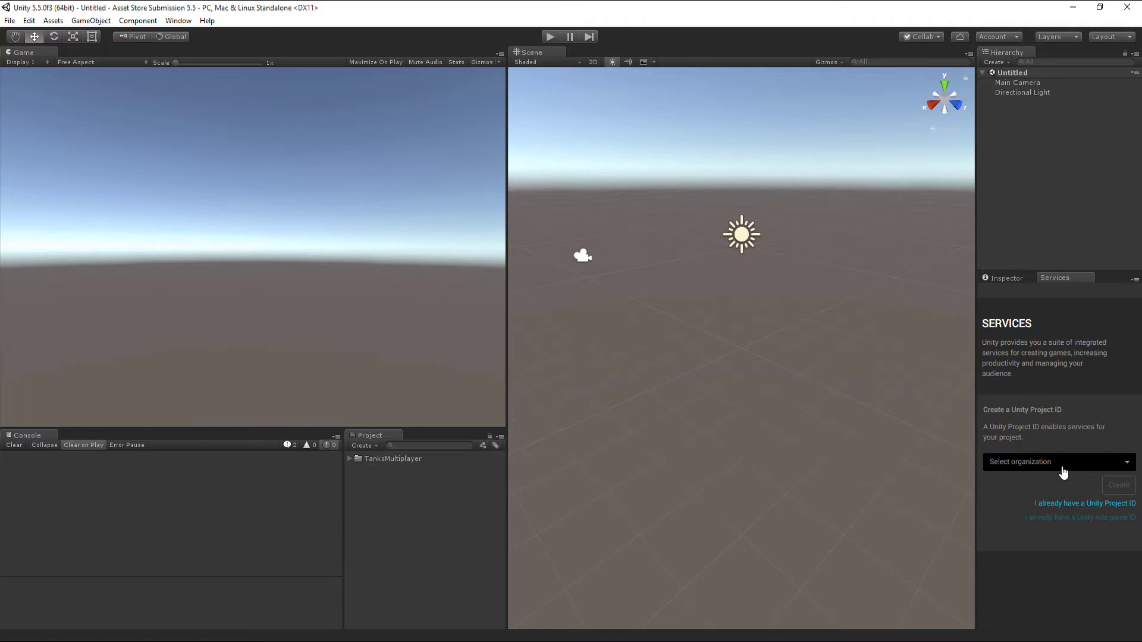
left_click(1063, 467)
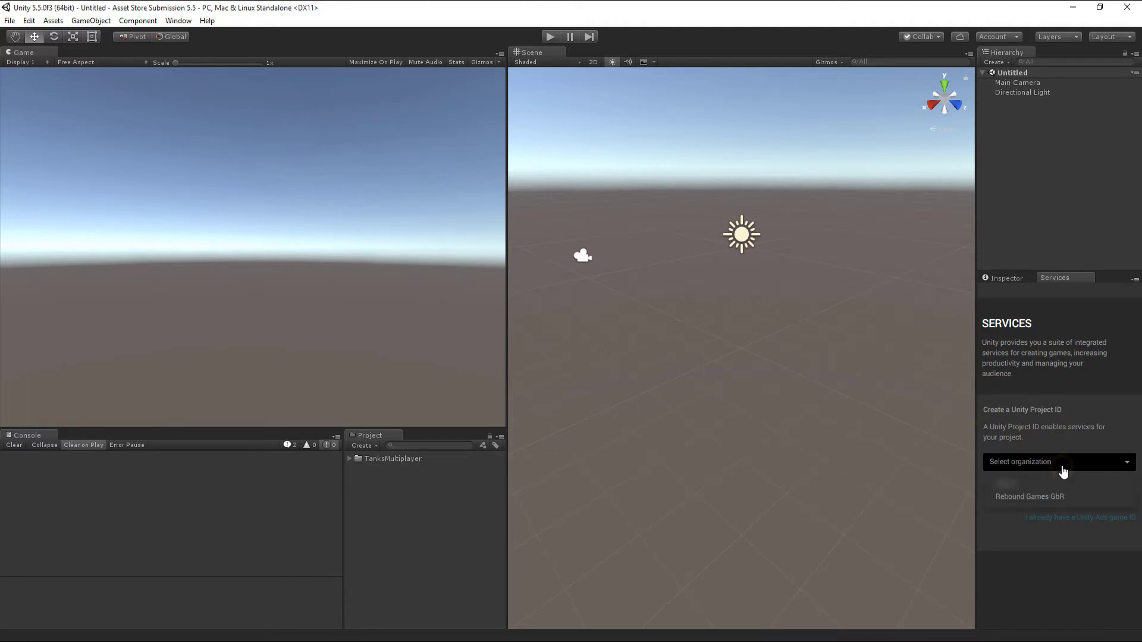
left_click(1036, 497)
left_click(1058, 504)
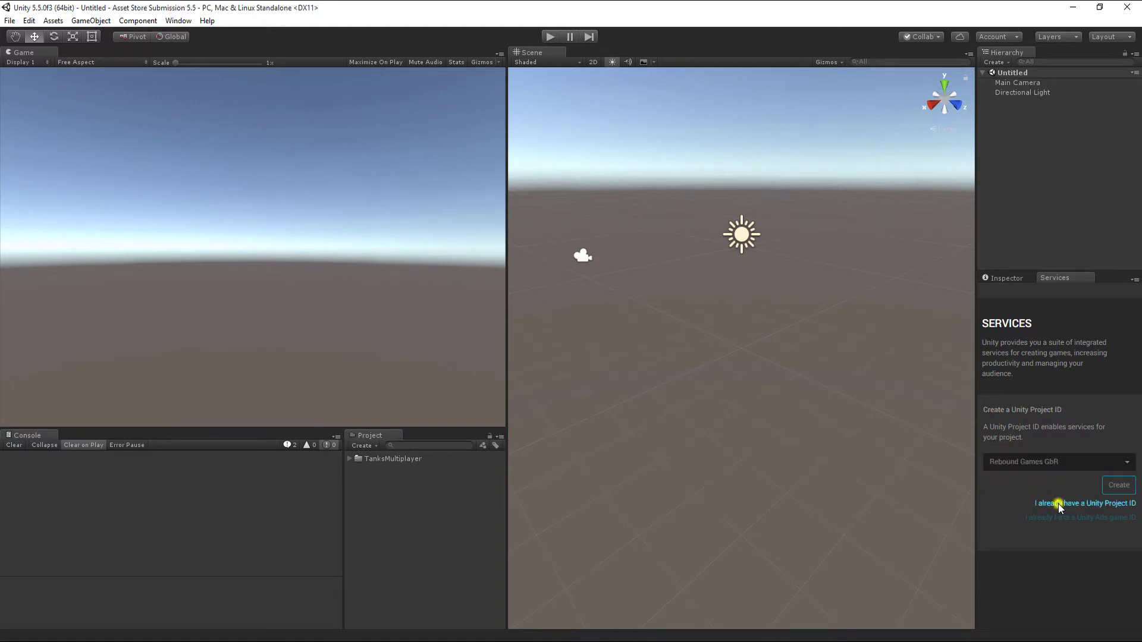
left_click(1015, 429)
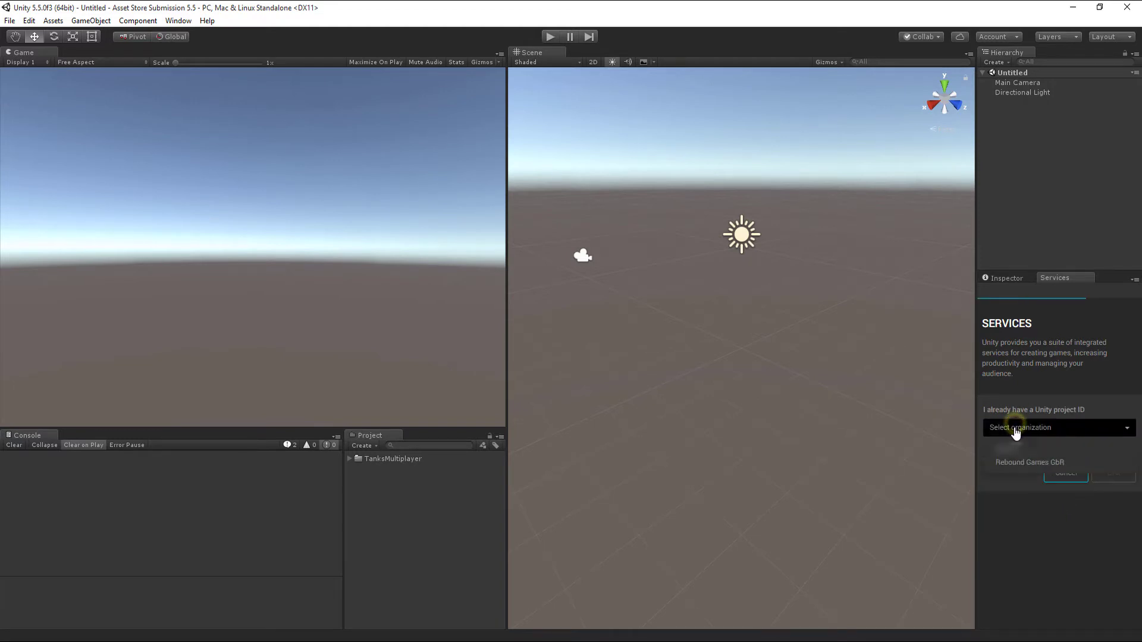
left_click(1019, 464)
left_click(1018, 452)
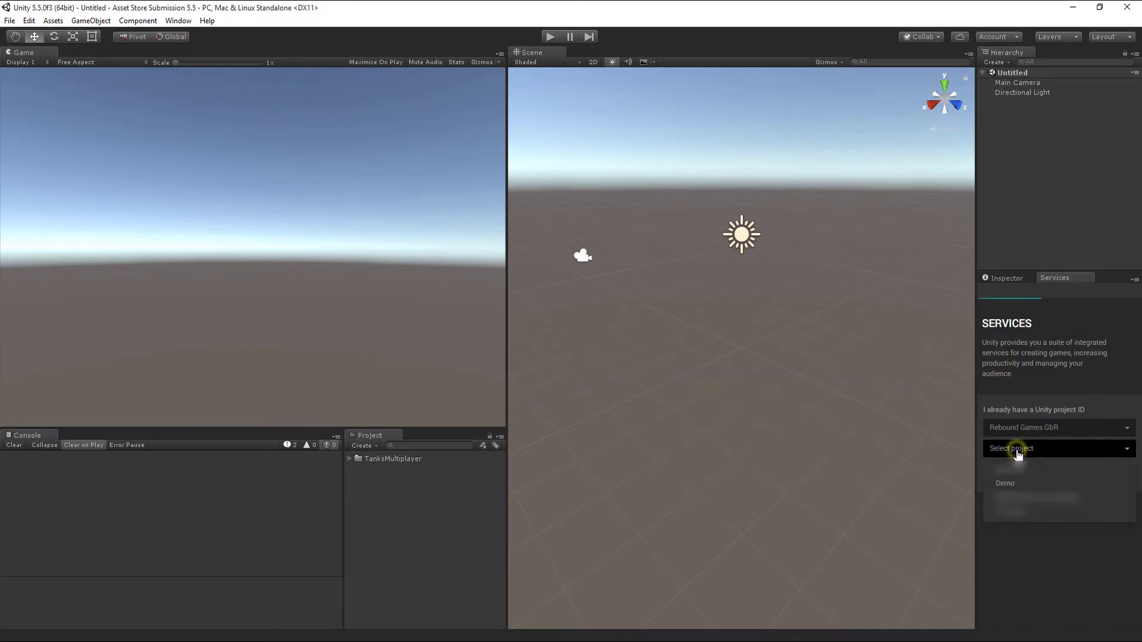
left_click(1011, 480)
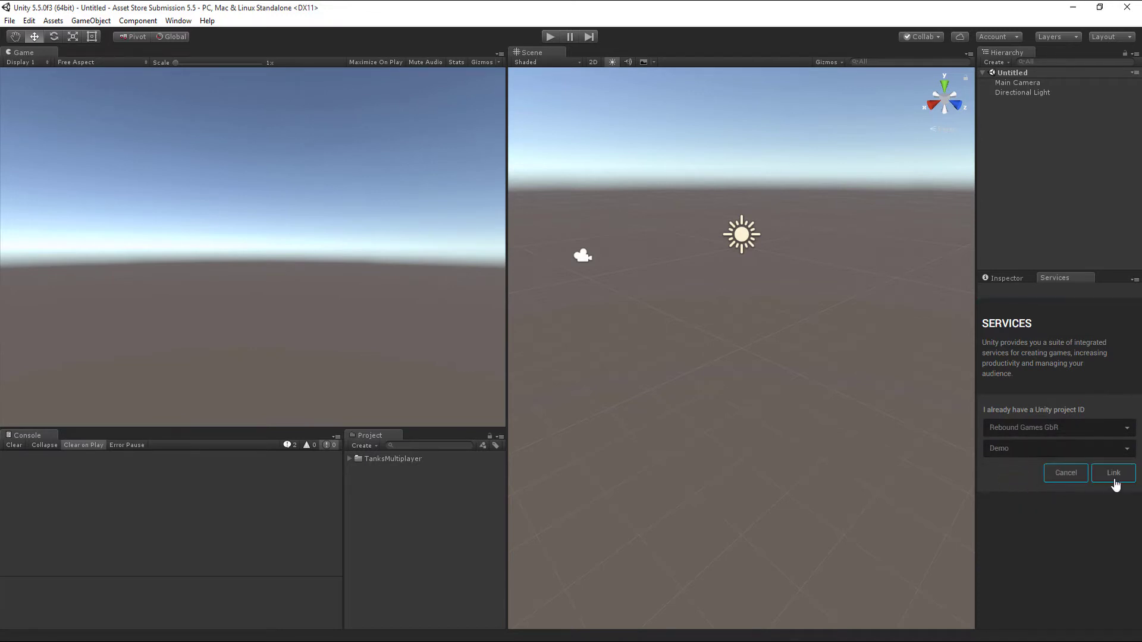
left_click(1114, 480)
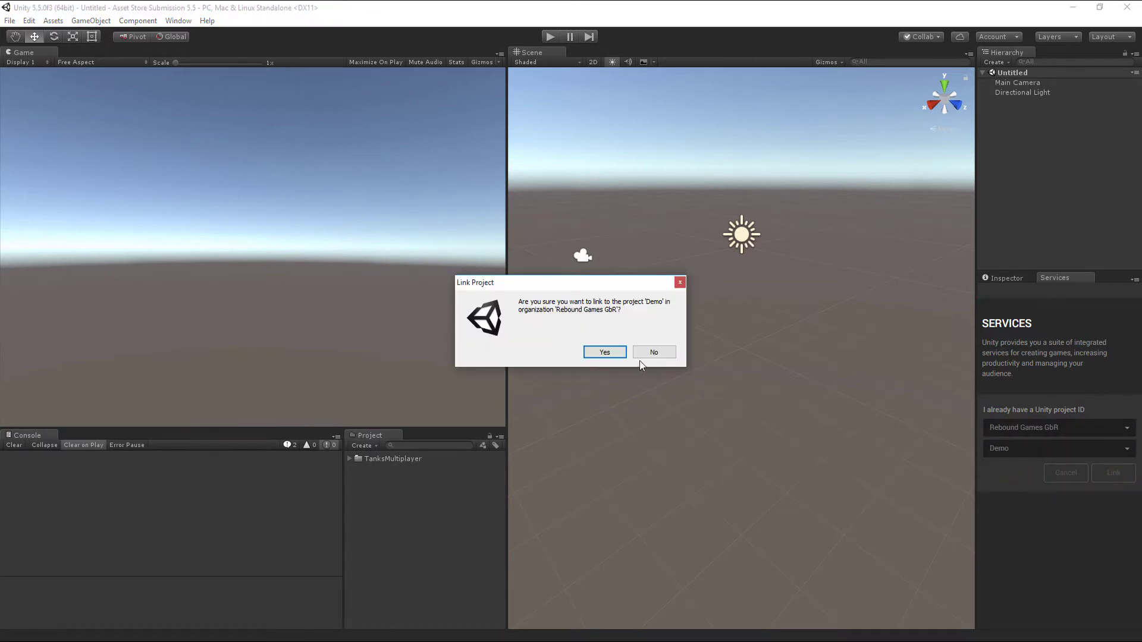
left_click(606, 353)
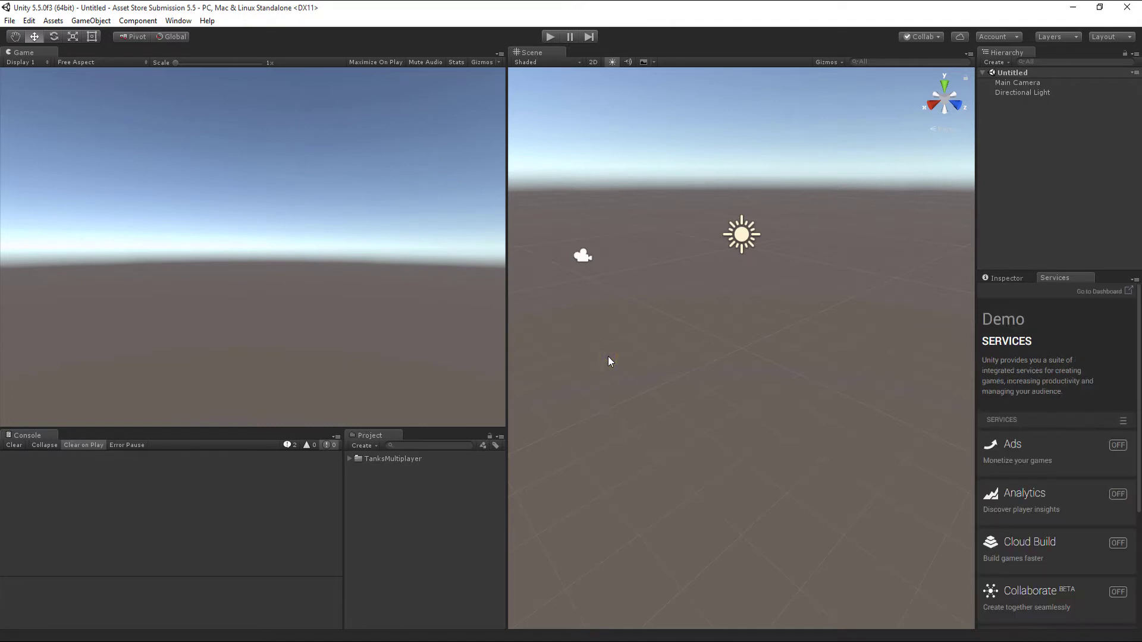
- Open the Multiplayer service's web page and accept the Unity Multiplayer terms of service
scroll(1031, 387, "down", 5)
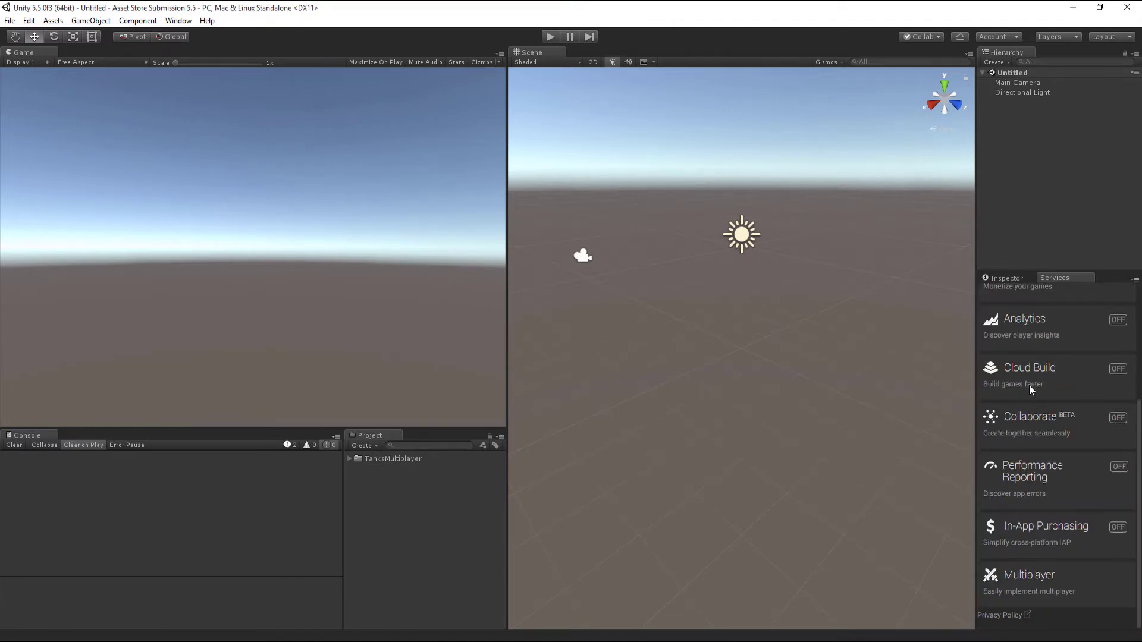
left_click(1028, 574)
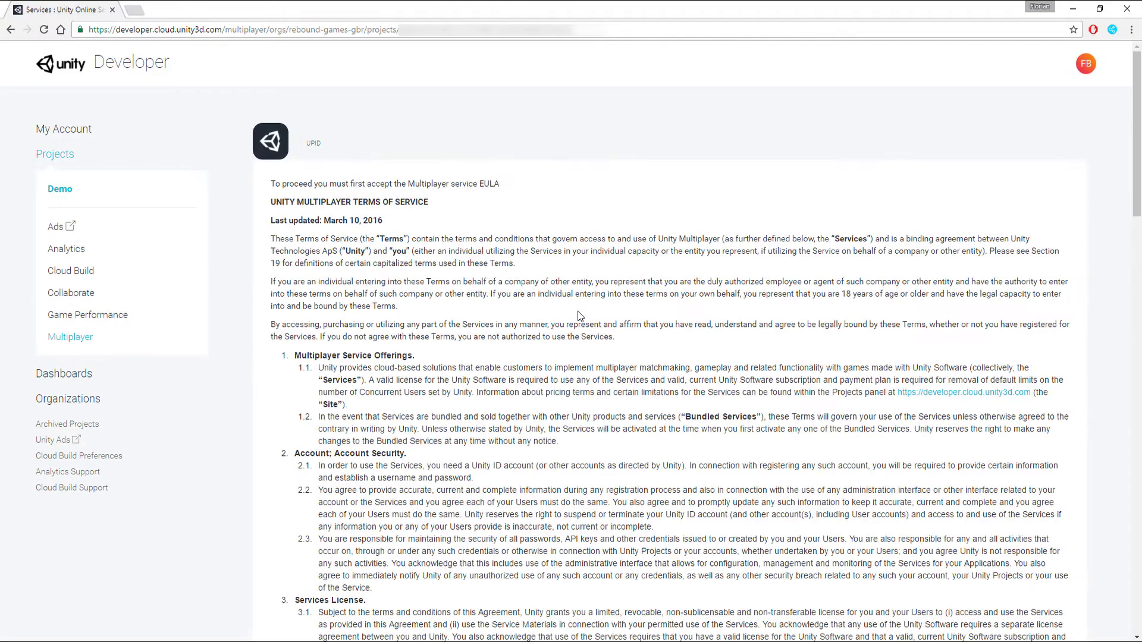
scroll(580, 315, "down", 20)
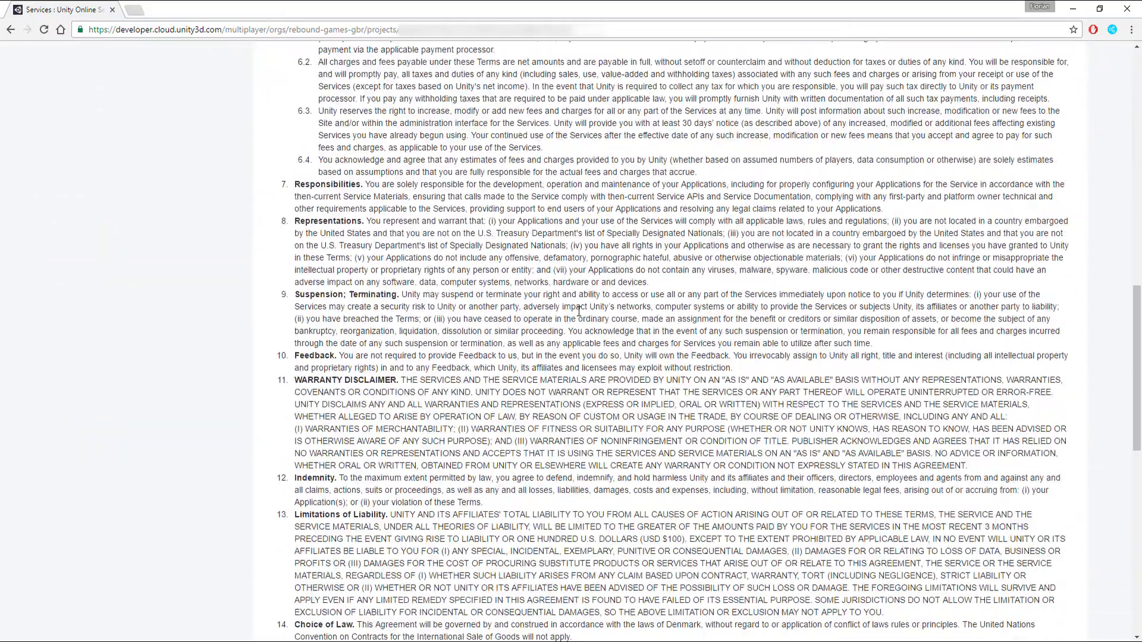
scroll(579, 311, "down", 3)
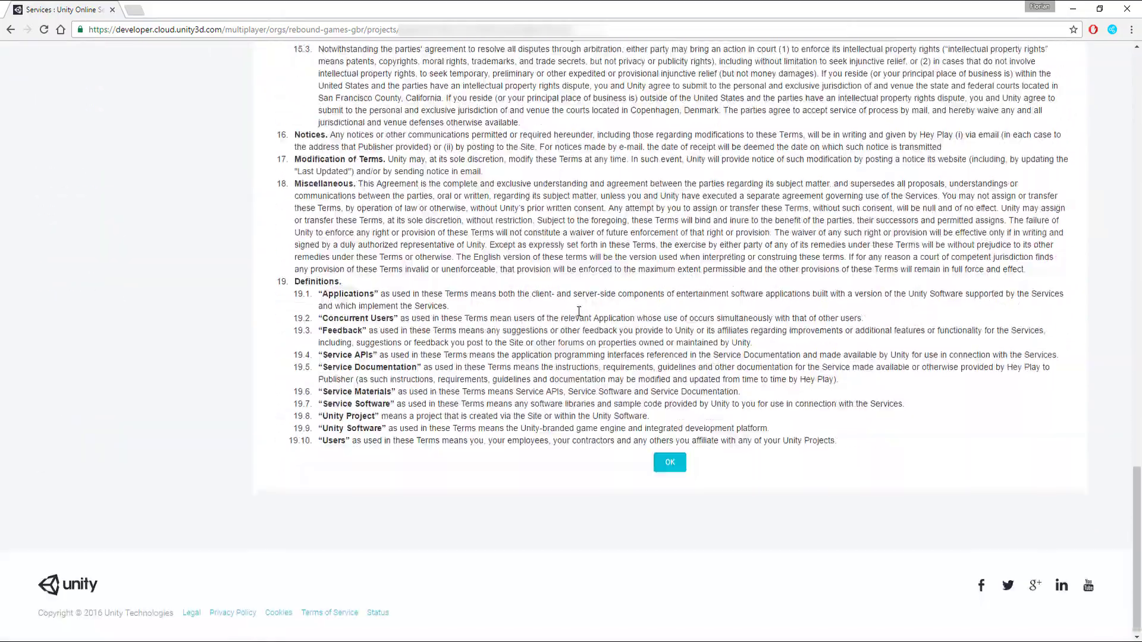
left_click(668, 470)
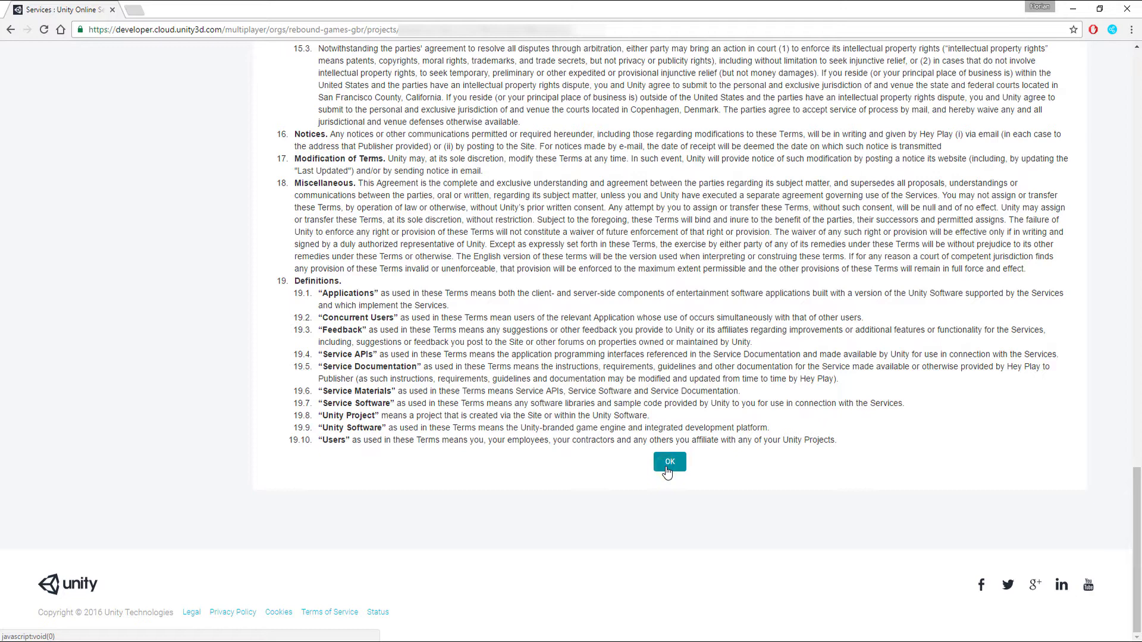
left_click(669, 462)
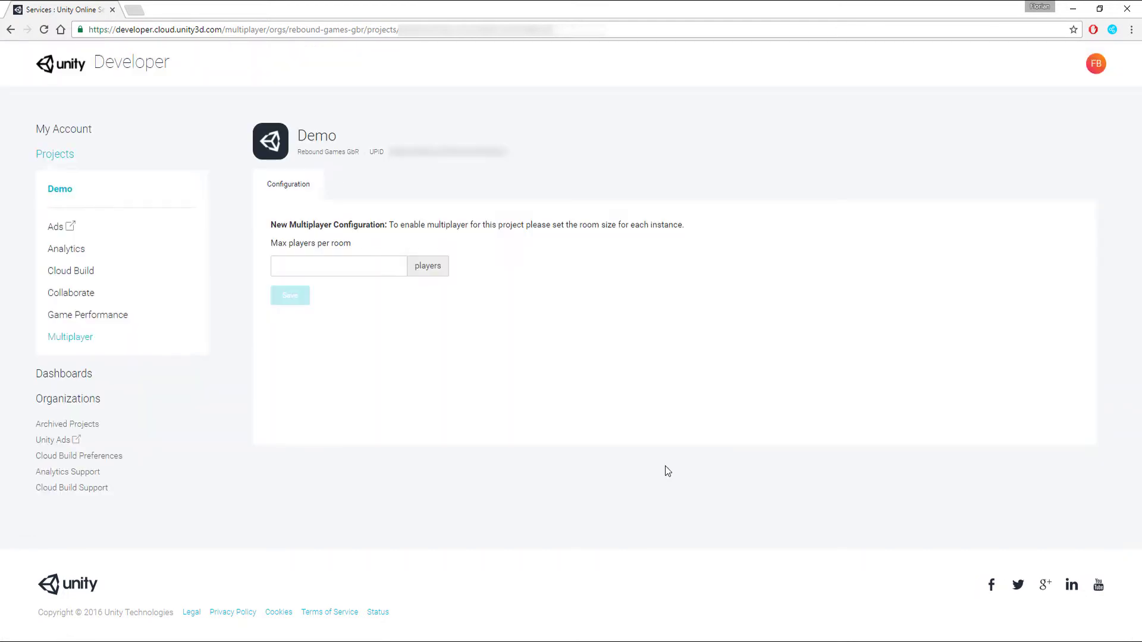
- Set the maximum players per room to 12, save the multiplayer configuration and return to the Unity editor
left_click(360, 266)
type("12")
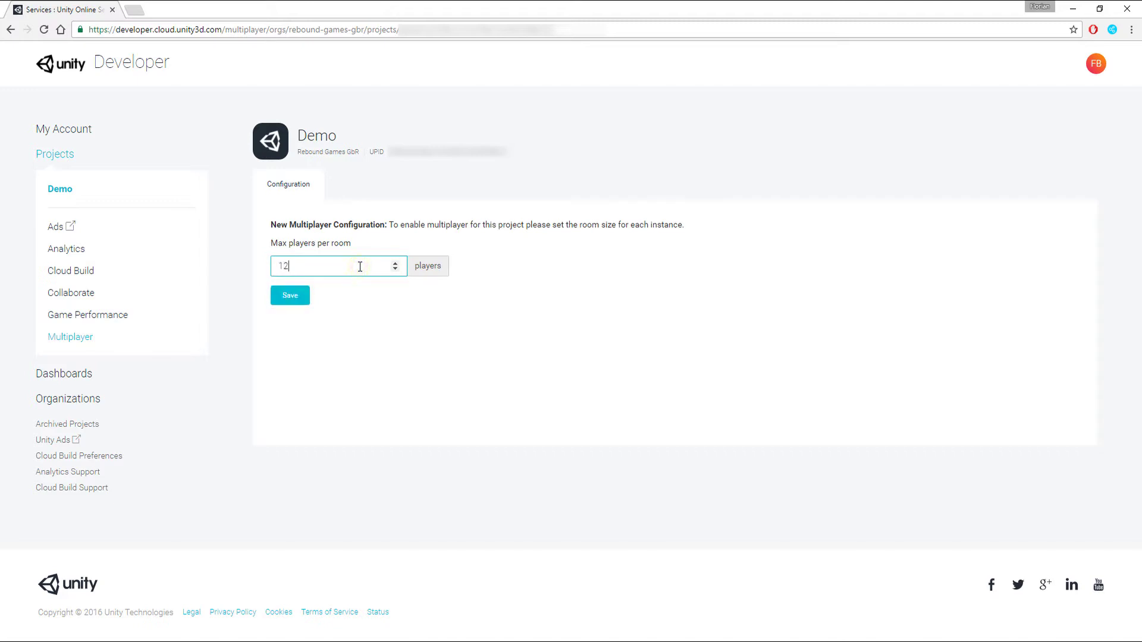
left_click(296, 307)
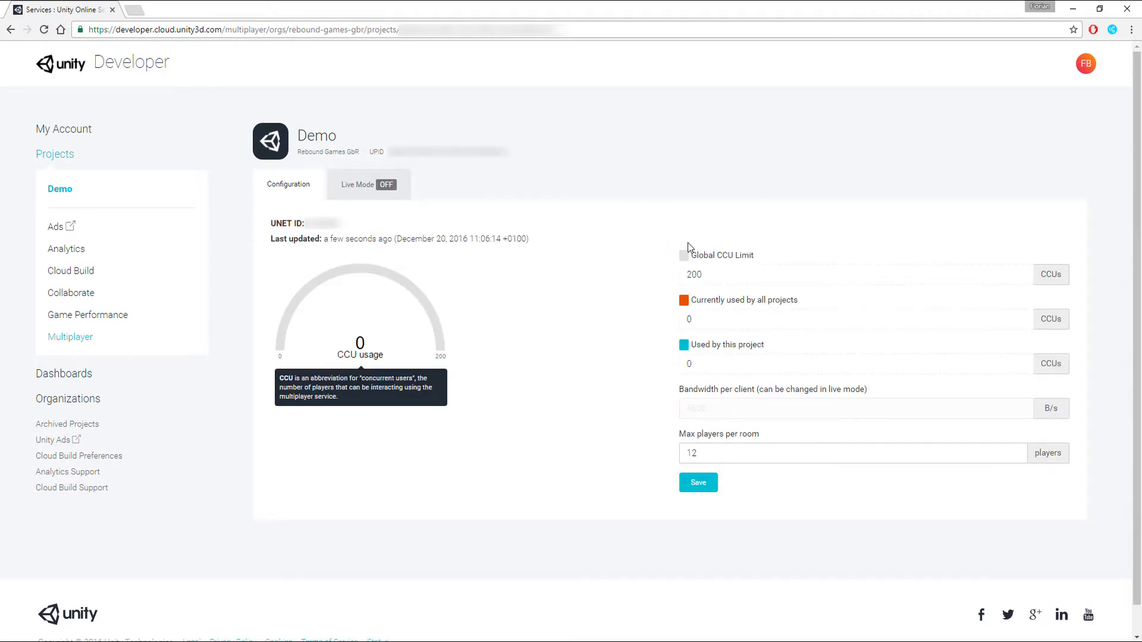
left_click(1126, 10)
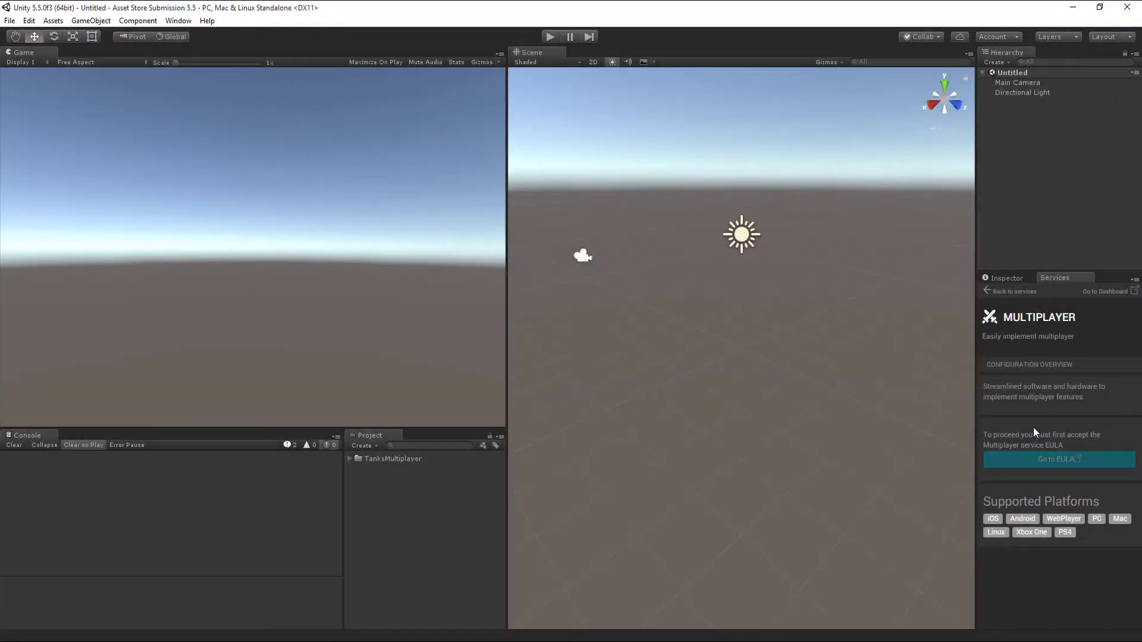
- Reload the Multiplayer service page, check its current configuration and close the Services view
left_click(1010, 292)
left_click(1026, 573)
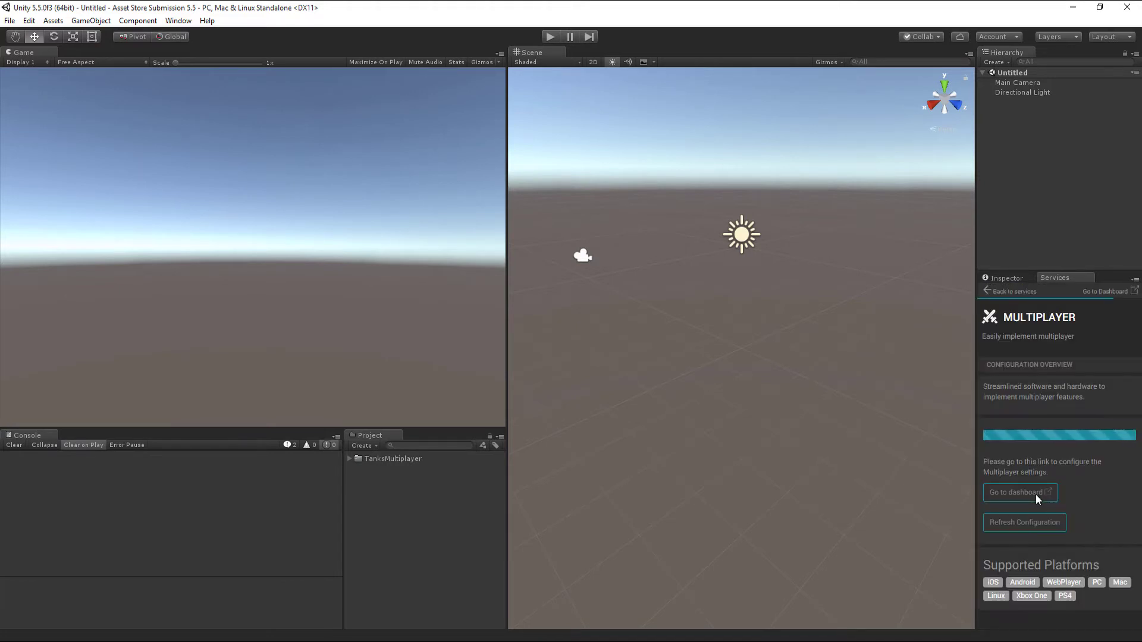
scroll(1036, 494, "down", 2)
scroll(1036, 497, "down", 1)
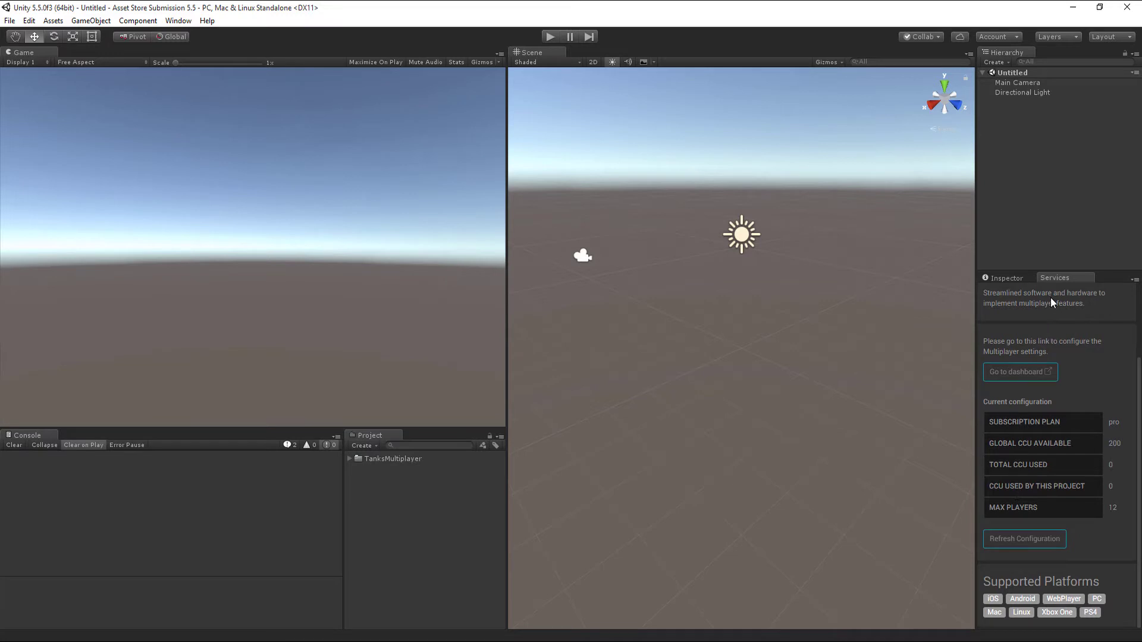
right_click(1052, 282)
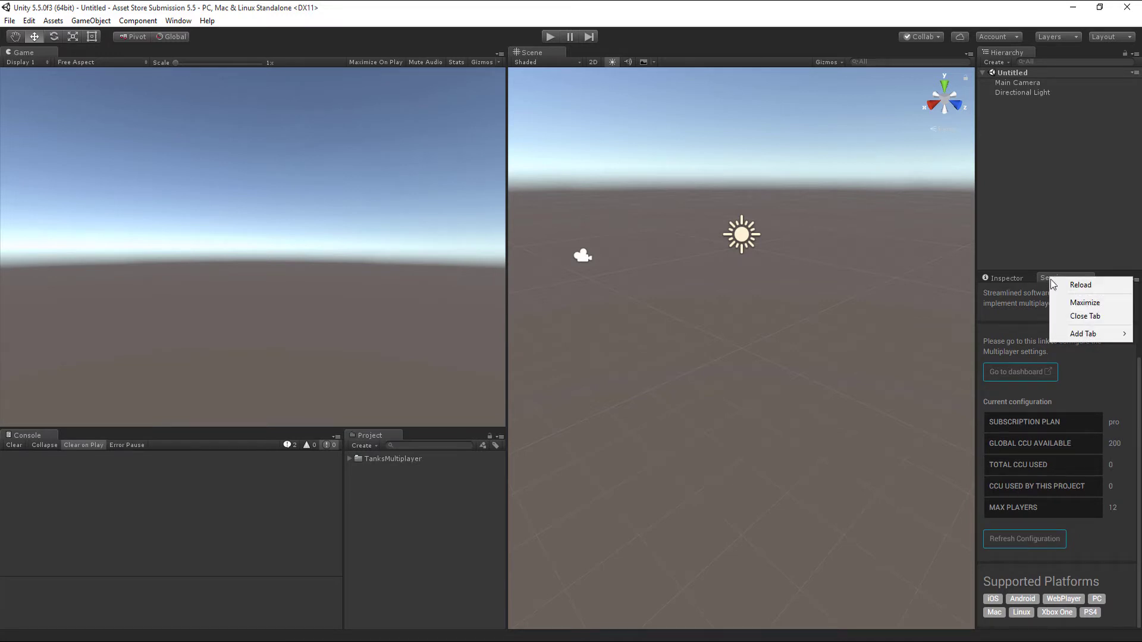
left_click(1077, 316)
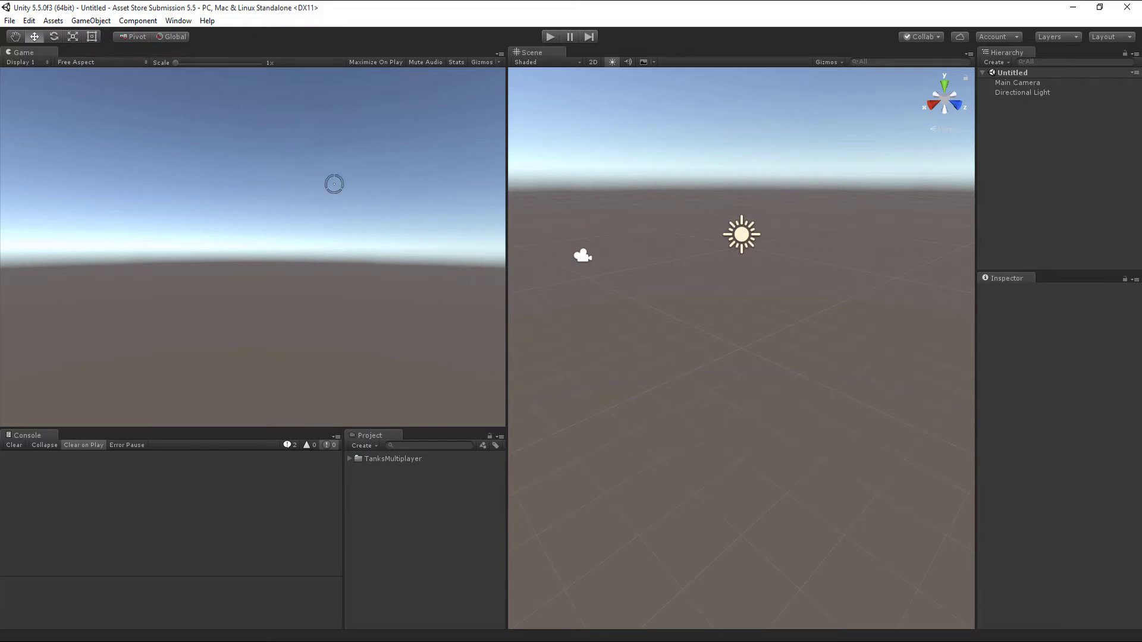
- Choose Unity Networking as the network provider in the Tanks Multiplayer network setup and import it
left_click(179, 21)
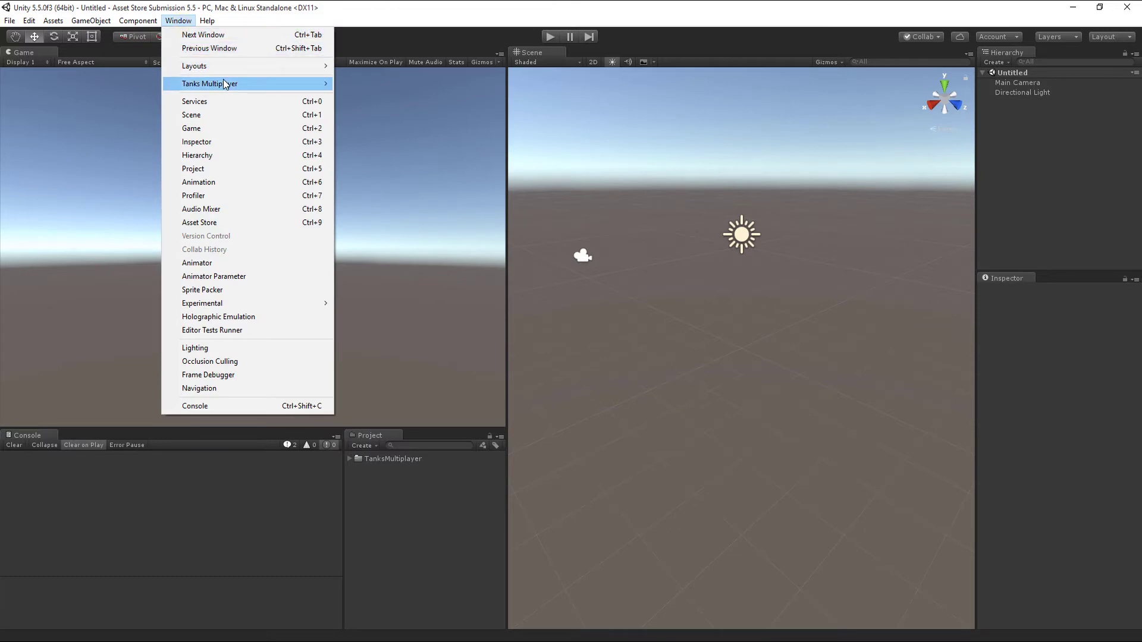
mouse_move(240, 84)
left_click(361, 86)
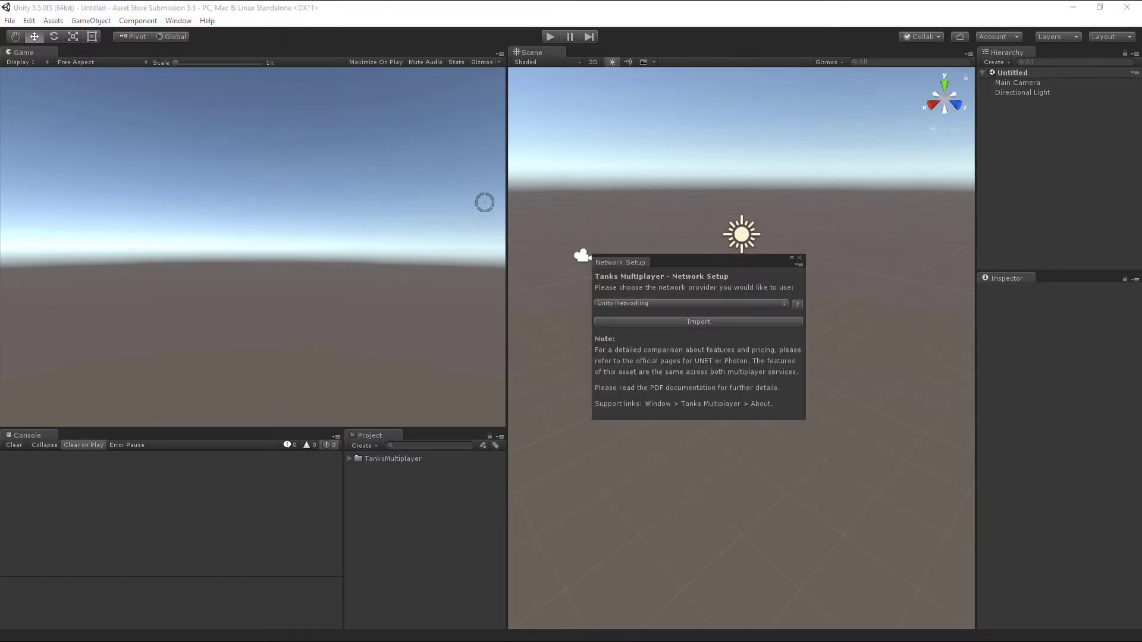
left_click(655, 302)
left_click(651, 316)
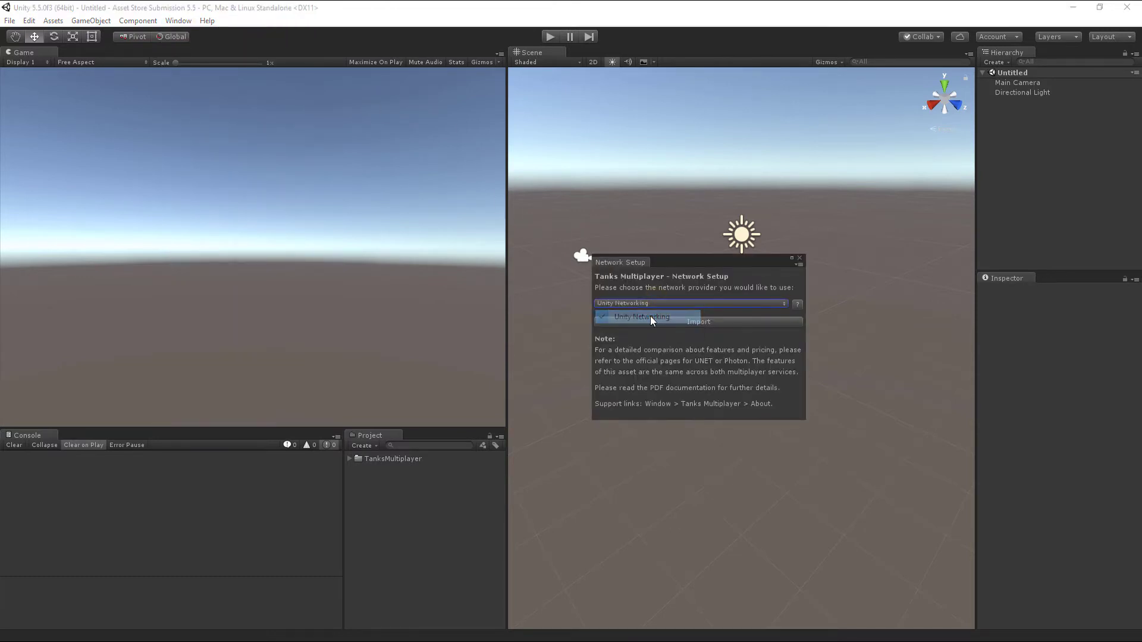
left_click(662, 320)
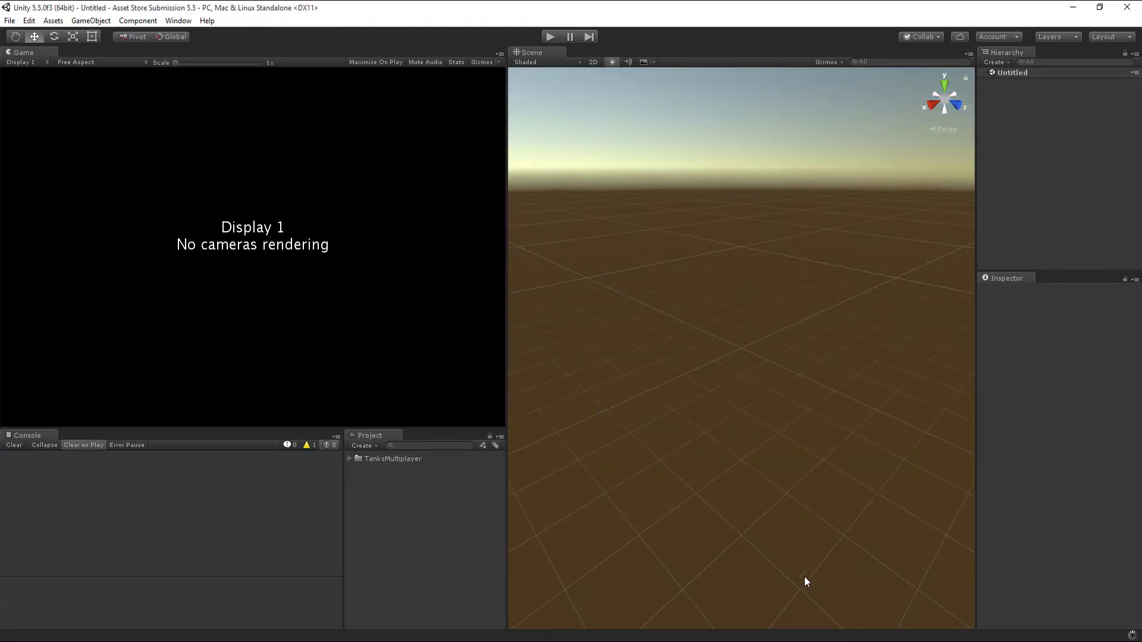
- Open the Intro scene from the Scenes folder of TanksMultiplayer
left_click(350, 459)
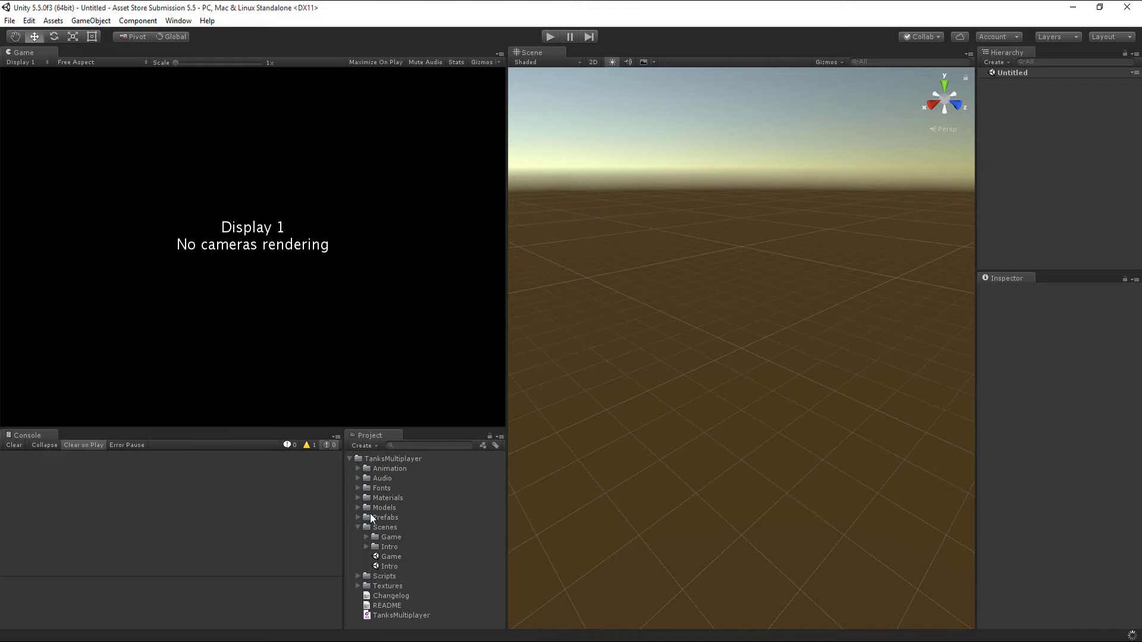
double_click(392, 566)
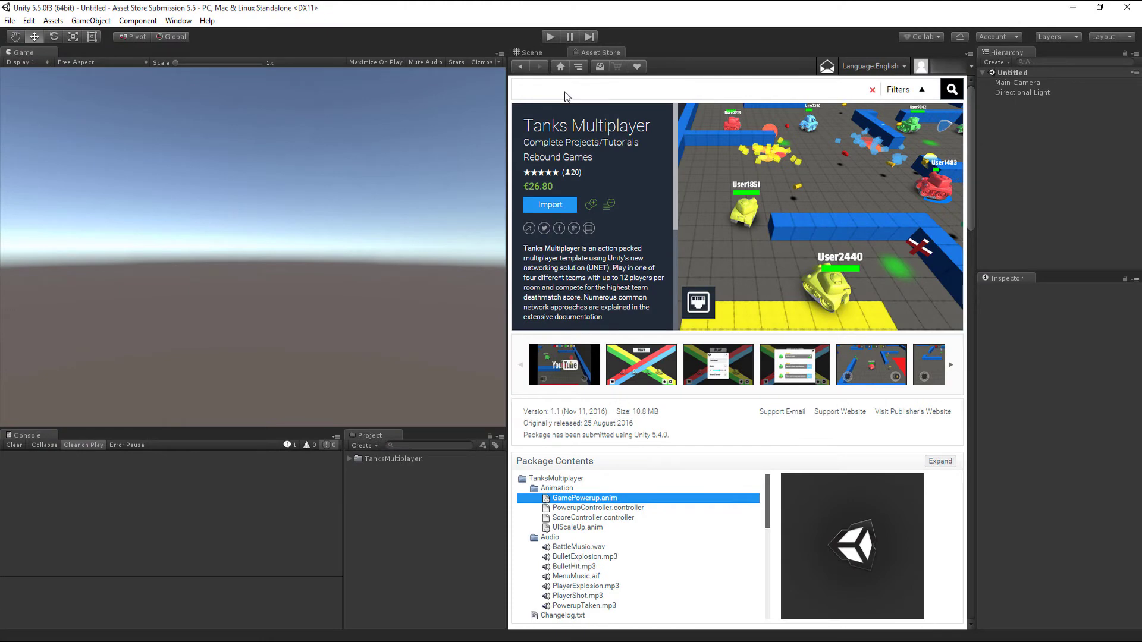
- Search the Asset Store for photon and import the complete Photon Unity Networking Free package into the project
left_click(566, 90)
type("ph")
key("Return")
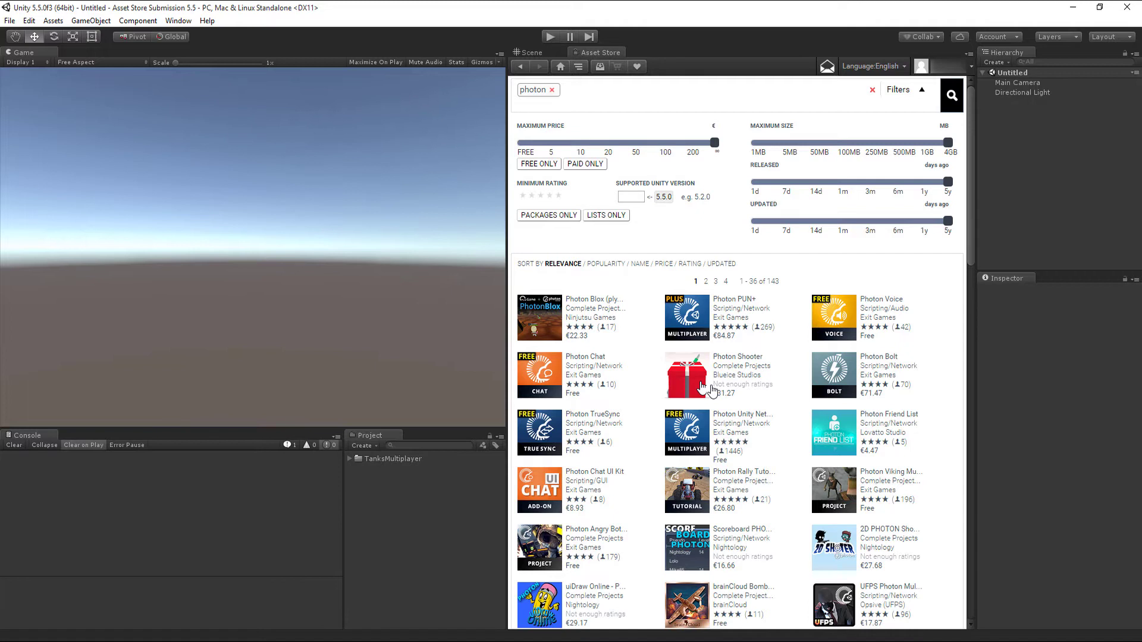
left_click(748, 418)
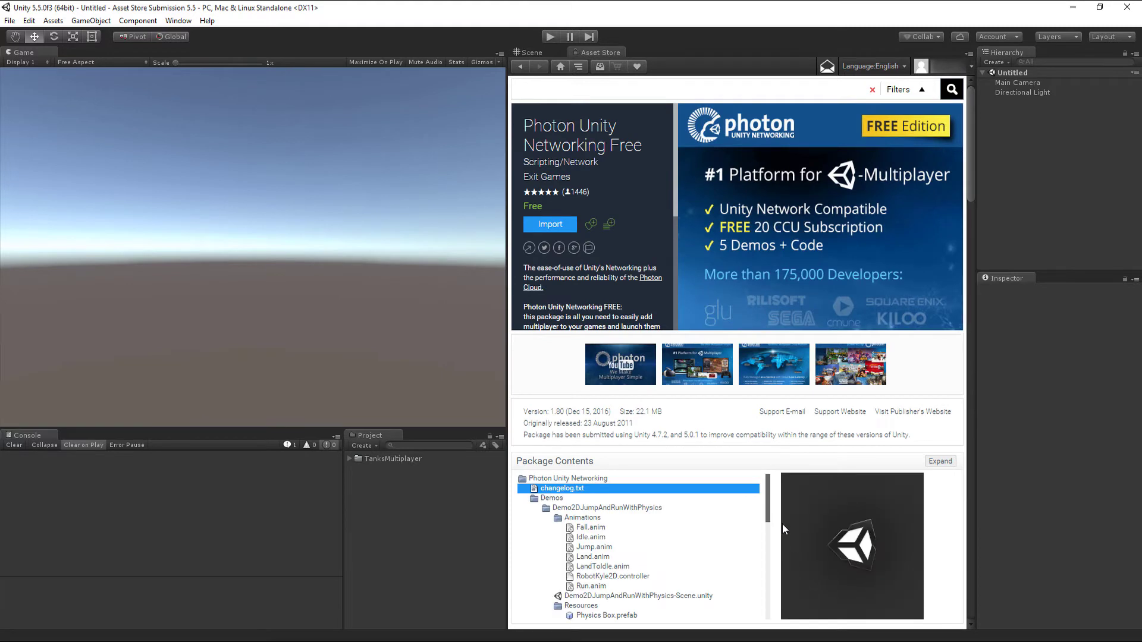
left_click(557, 229)
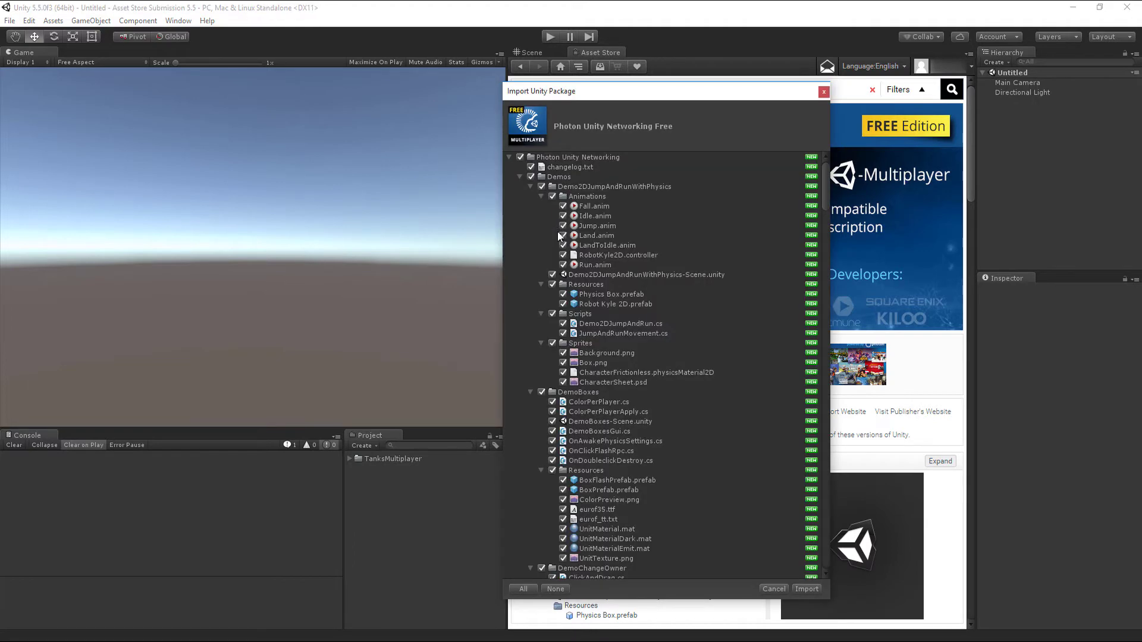
left_click(797, 588)
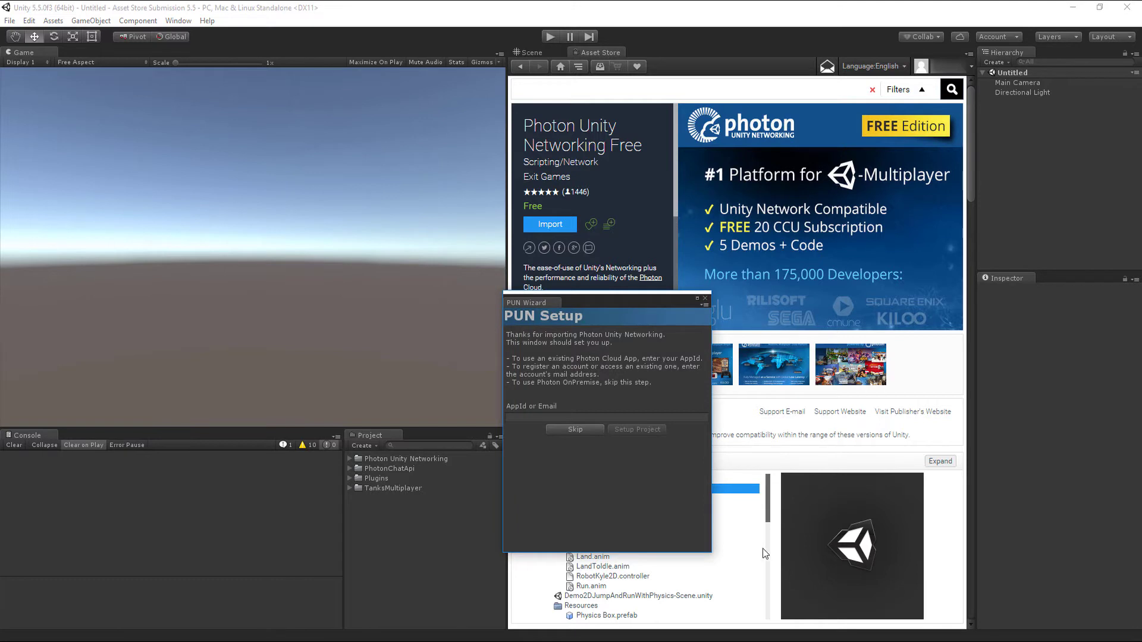
- Try to set up the project in the PUN Setup wizard with the Photon account's e-mail address
left_click(604, 418)
type("axxxxxx")
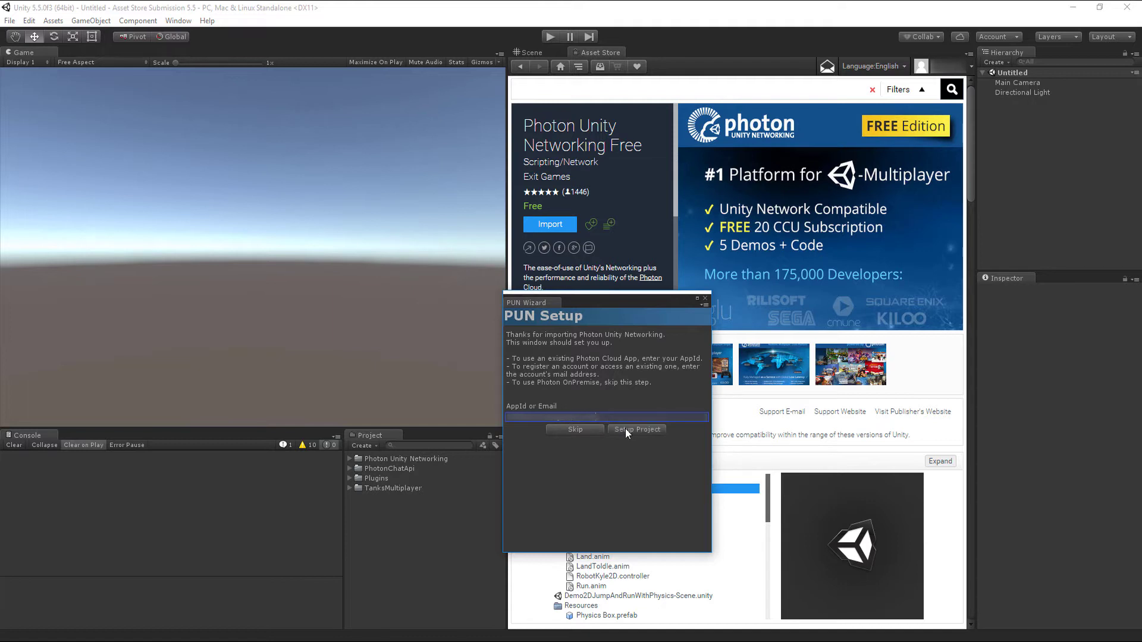
left_click(628, 429)
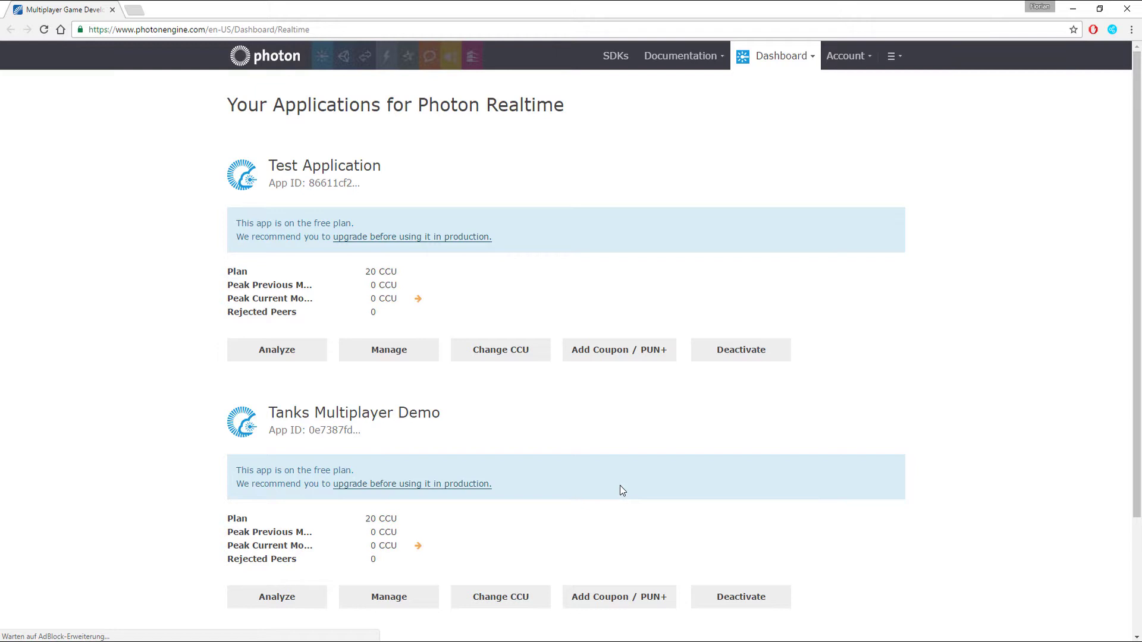
- Apply the Tanks Multiplayer Demo App ID from the Photon dashboard to the project through the PUN Setup wizard
scroll(620, 486, "down", 3)
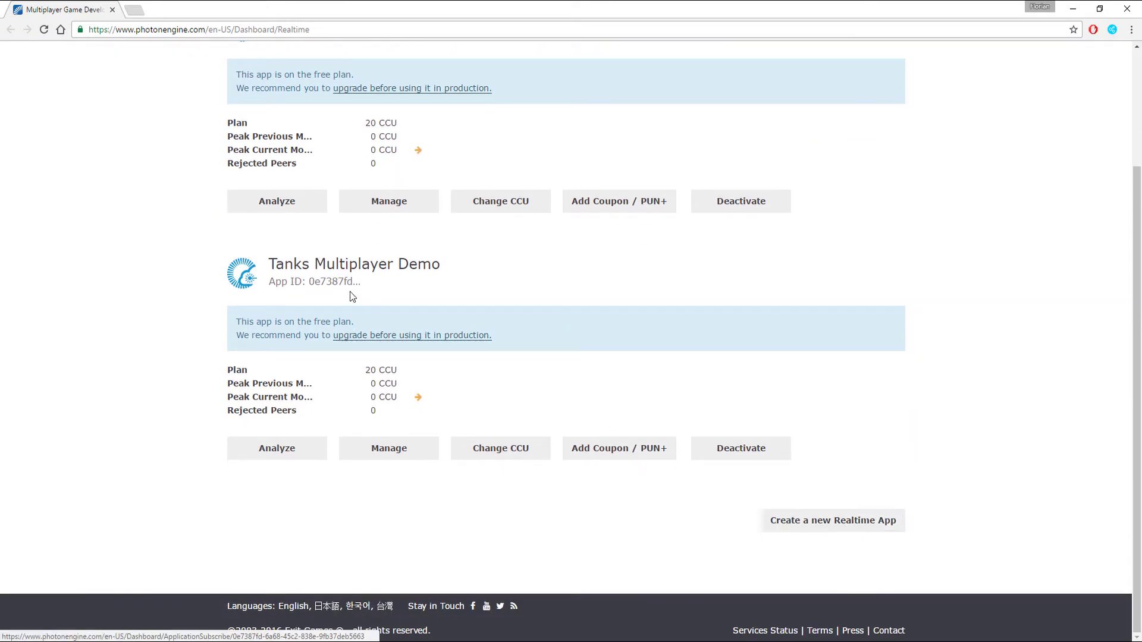
left_click(337, 282)
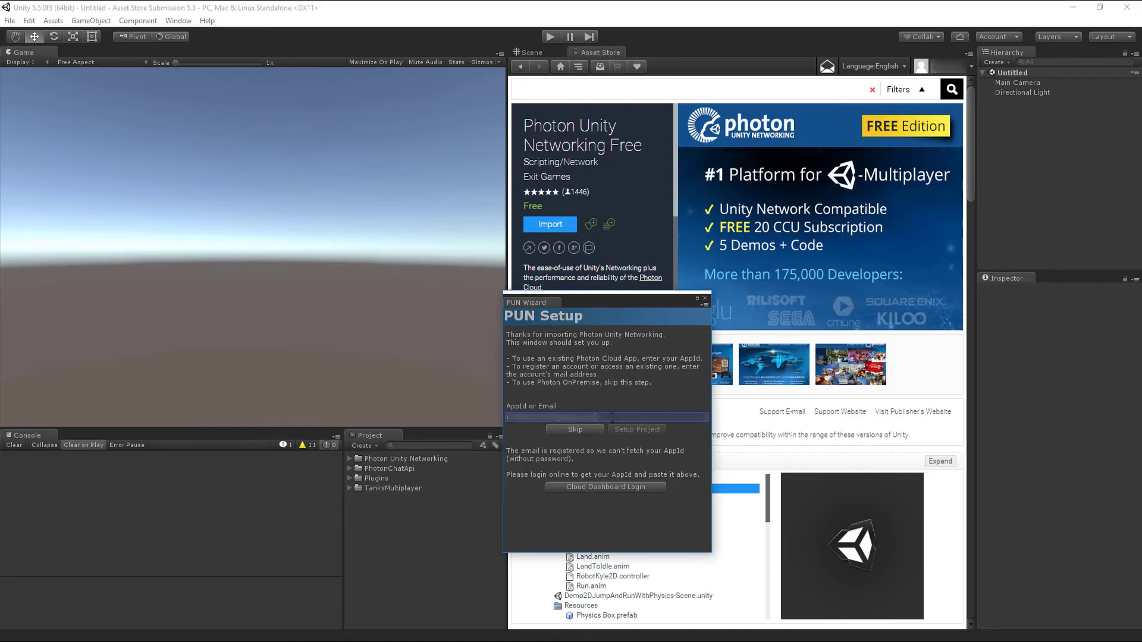
key("ctrl+v")
left_click(636, 430)
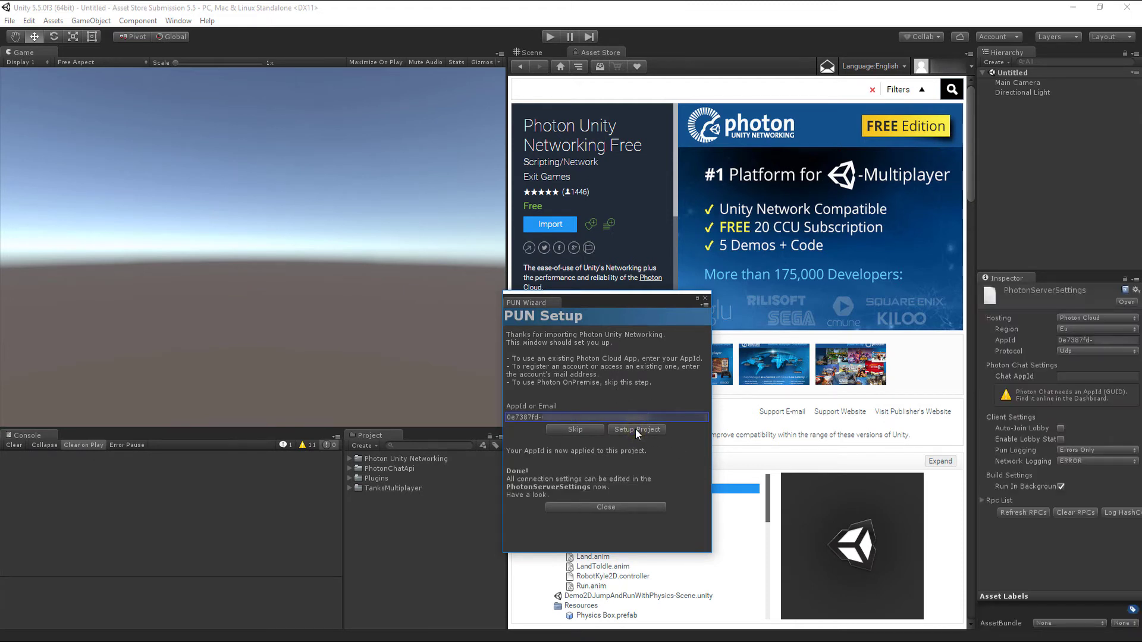
left_click(705, 298)
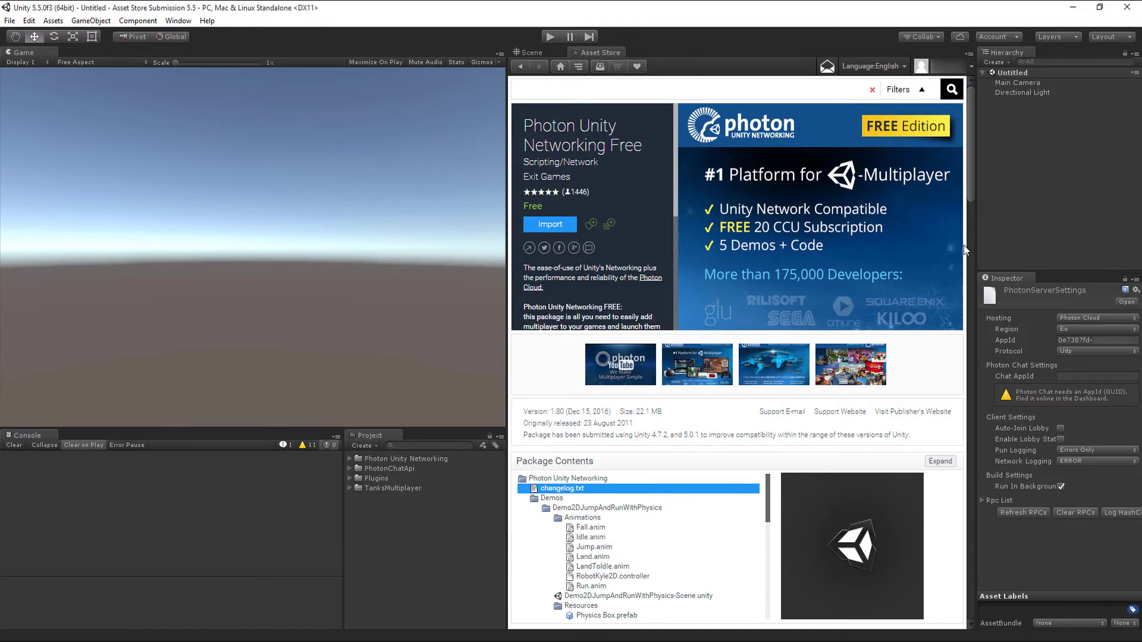
- Deselect the PhotonServerSettings asset and close the Asset Store view
left_click(997, 232)
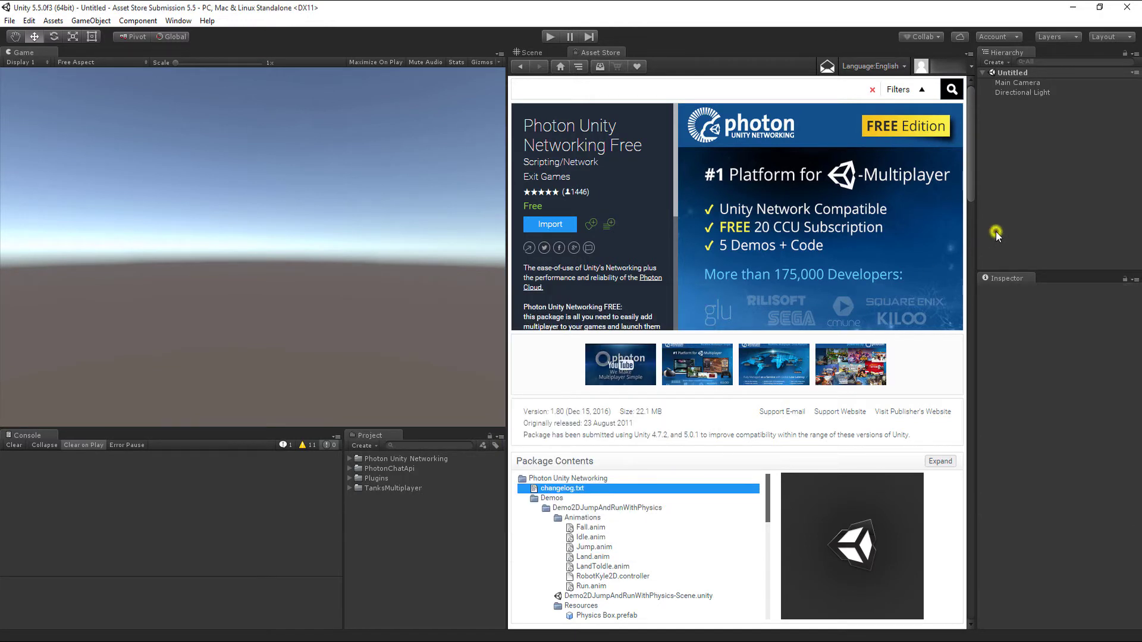
right_click(584, 53)
left_click(611, 91)
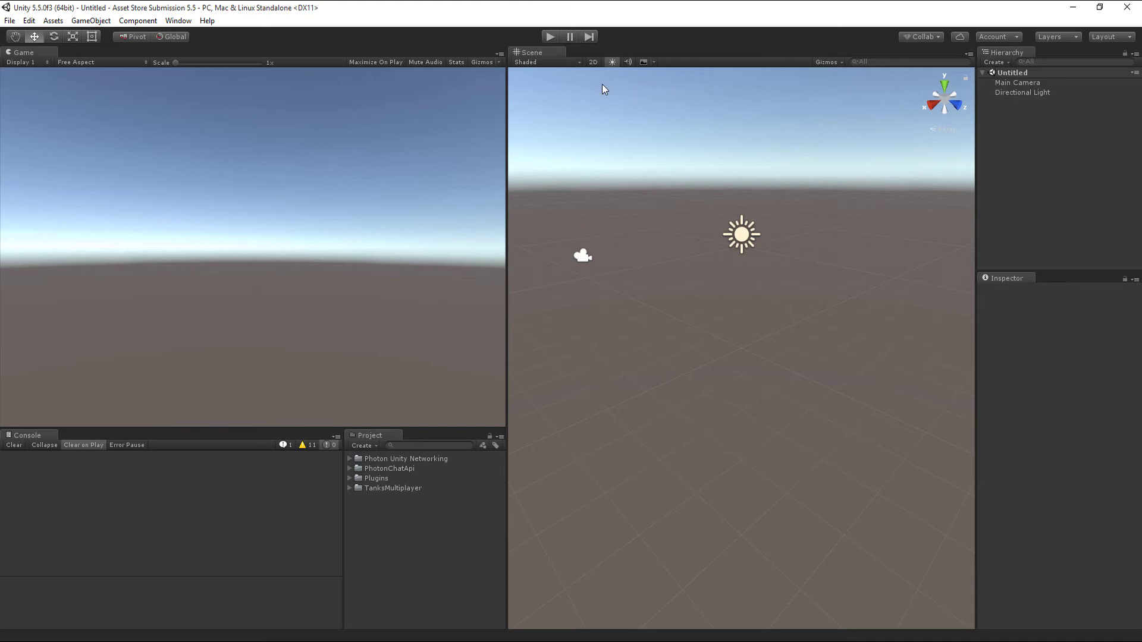
- Choose Photon as the network provider in the Tanks Multiplayer network setup and import it
left_click(178, 20)
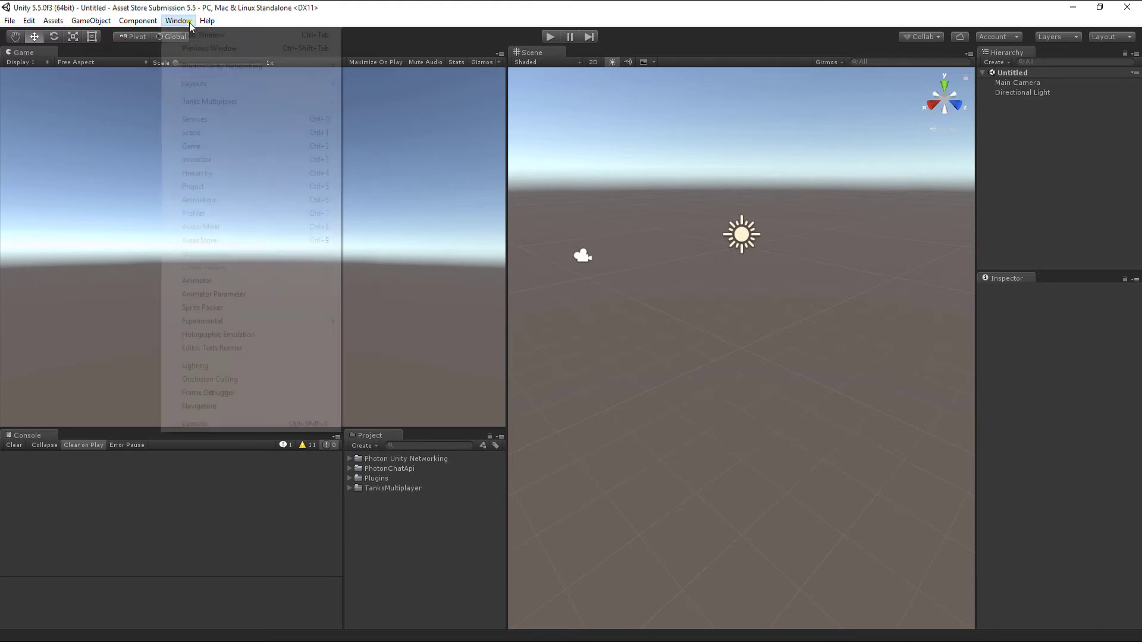
mouse_move(287, 106)
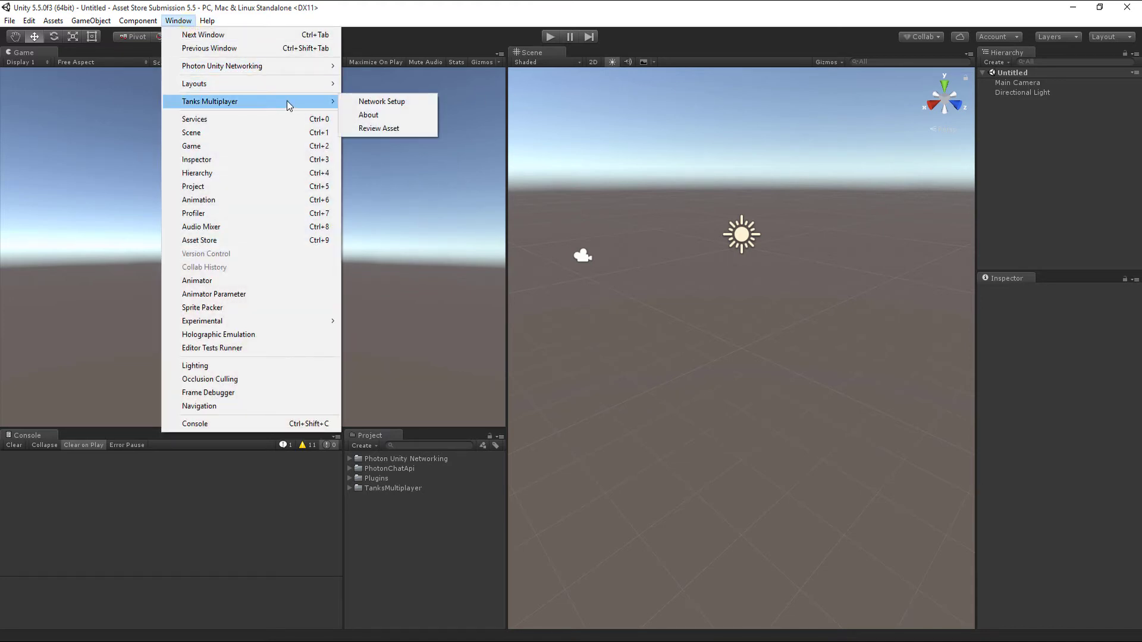
left_click(365, 103)
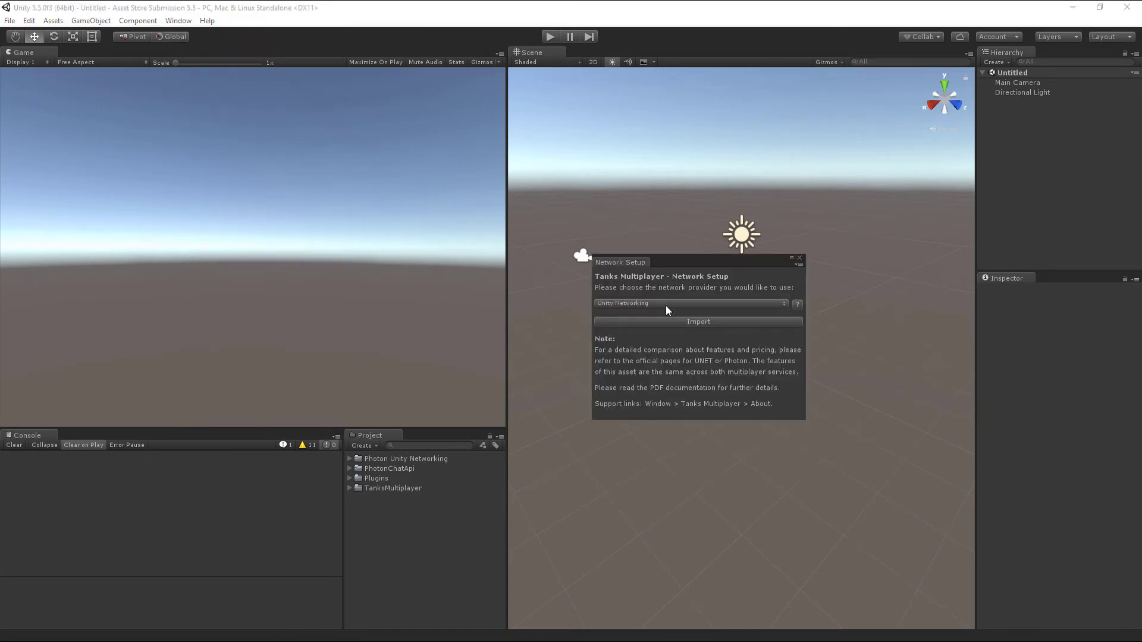
left_click(667, 305)
left_click(658, 333)
left_click(669, 322)
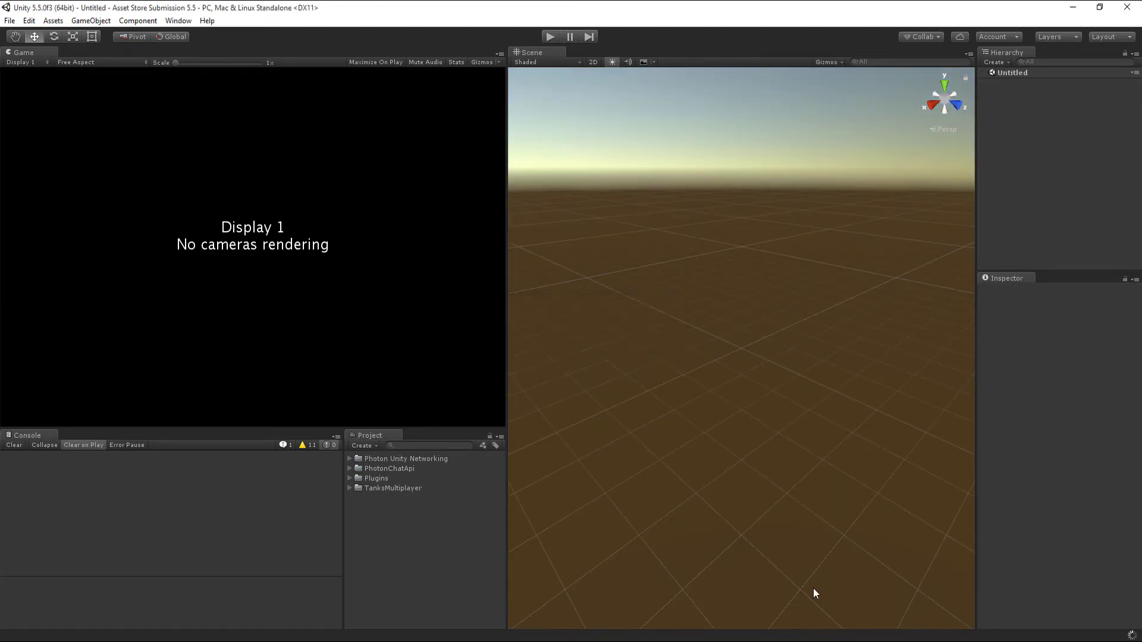
- Open the Game scene and then the Intro scene from the Scenes folder of TanksMultiplayer
left_click(350, 488)
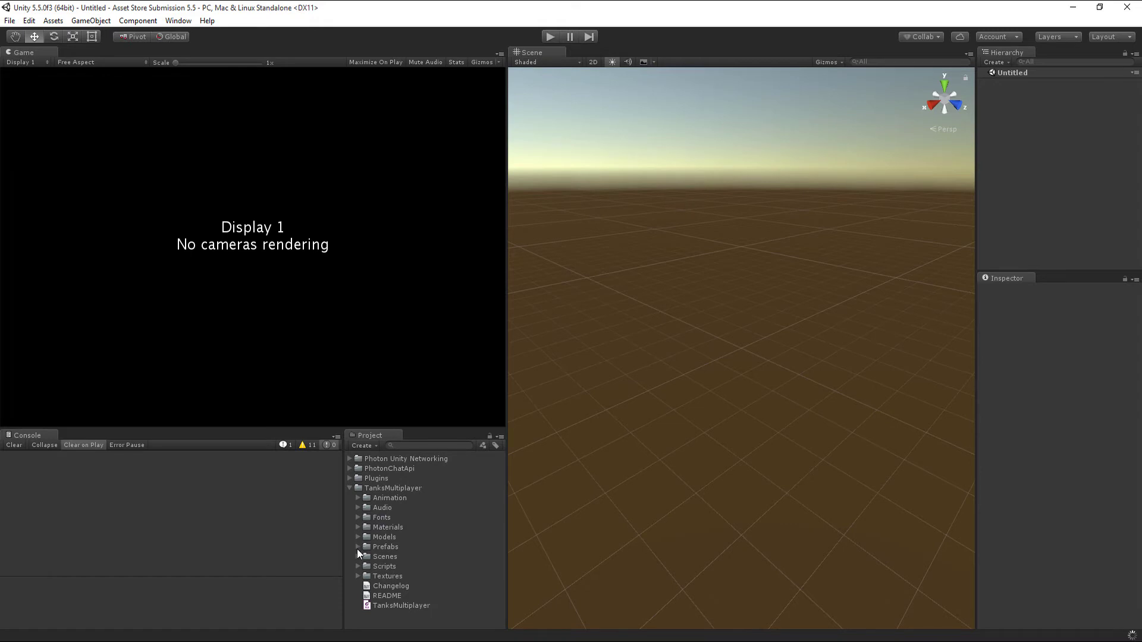
left_click(357, 556)
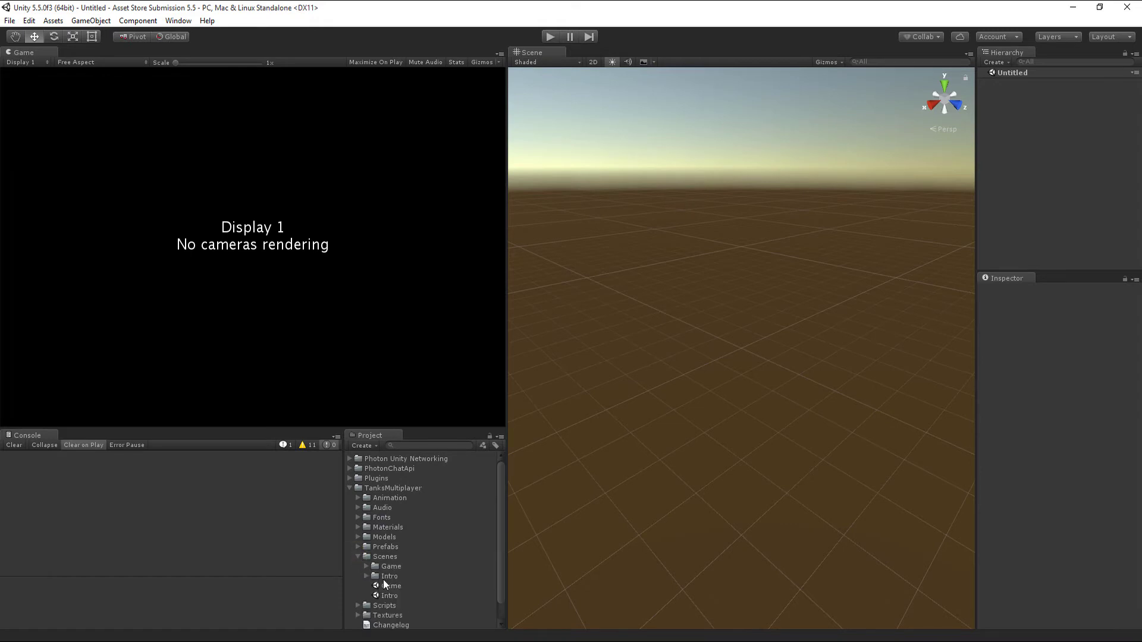
double_click(390, 585)
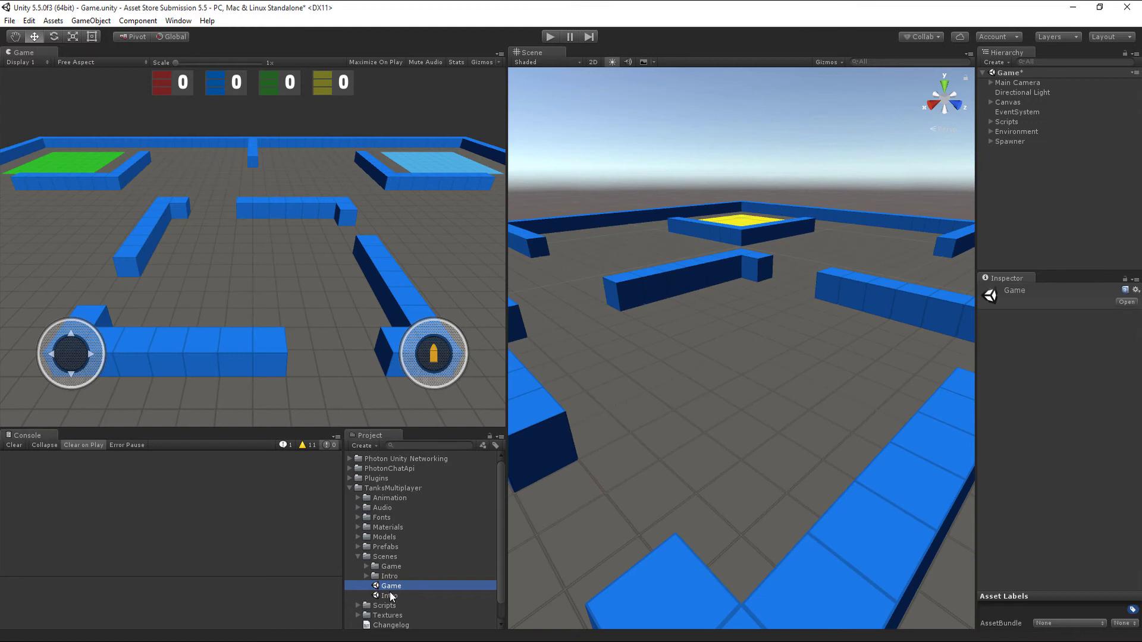
double_click(390, 595)
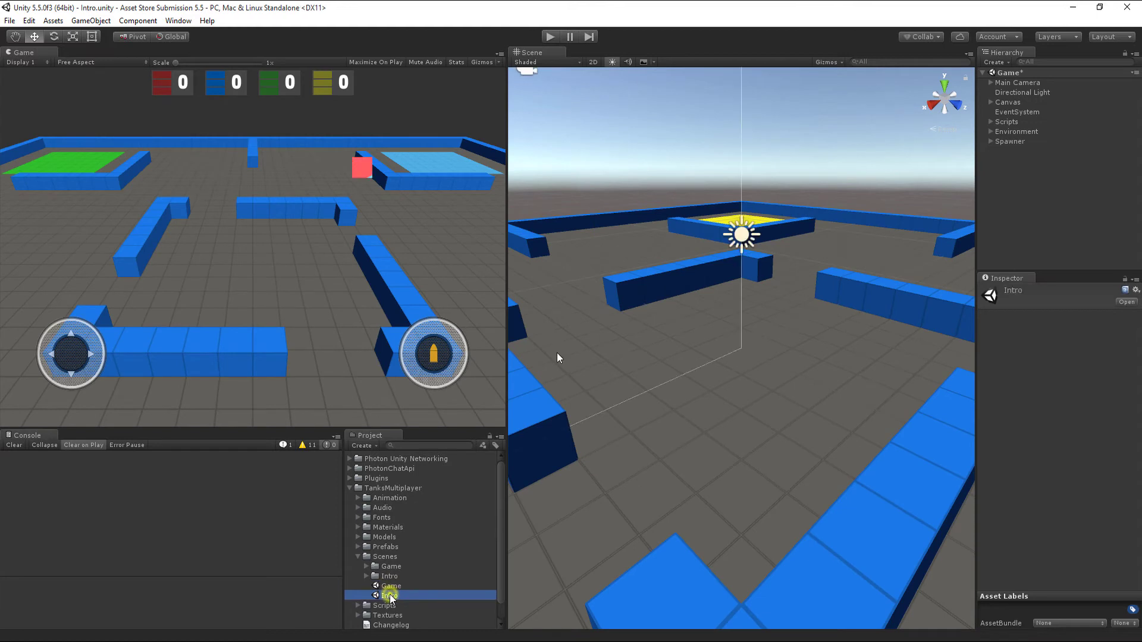
- Build and run the game, starting the player windowed at 640 x 480 with Fantastic graphics quality
left_click(10, 21)
left_click(40, 155)
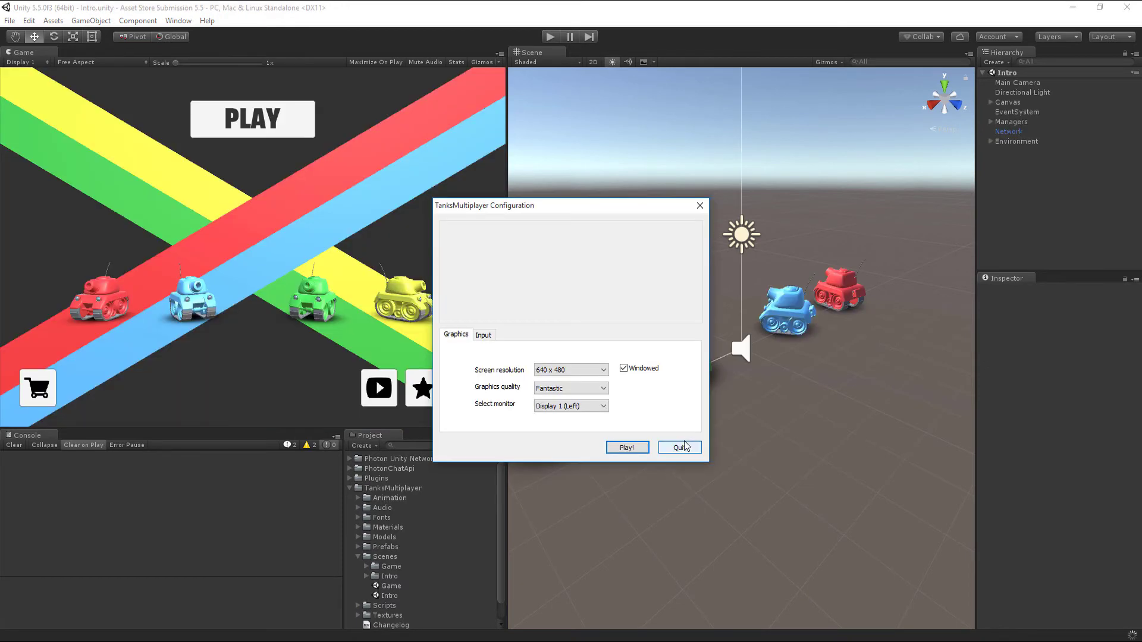
left_click(635, 446)
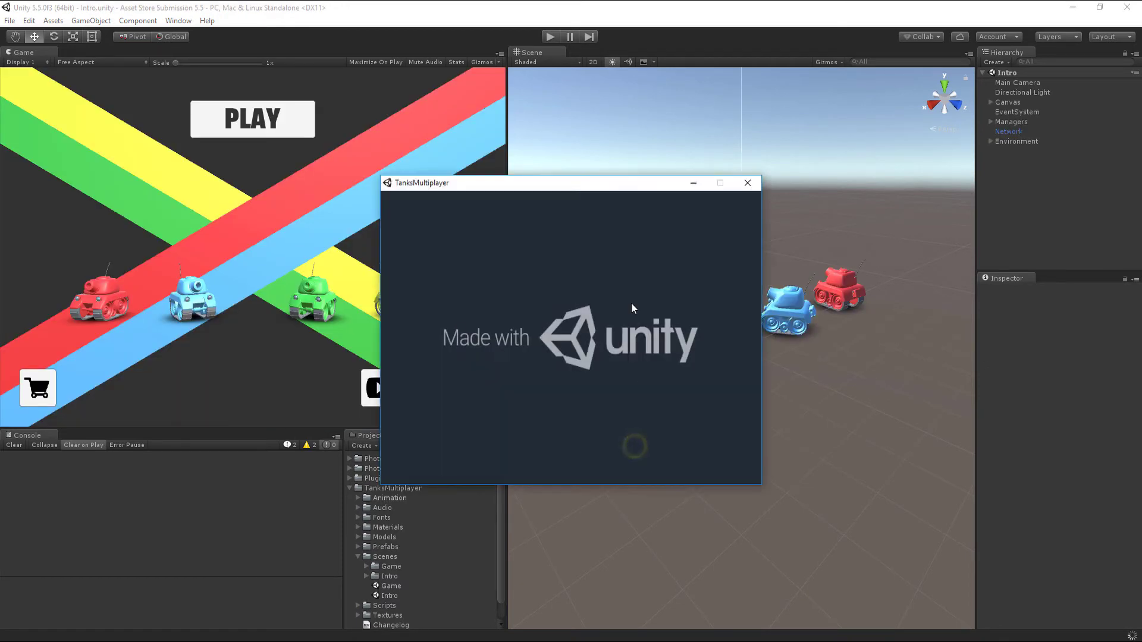
- Move the standalone game window aside and check the player name and network mode in its settings
left_click_drag(678, 250, 754, 298)
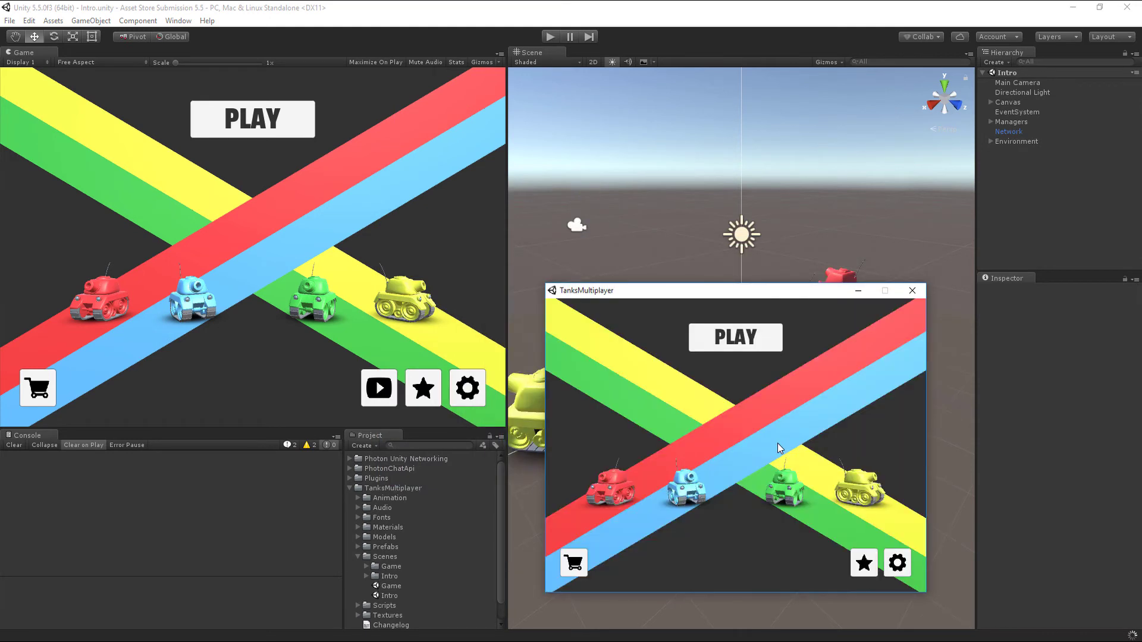
left_click(896, 562)
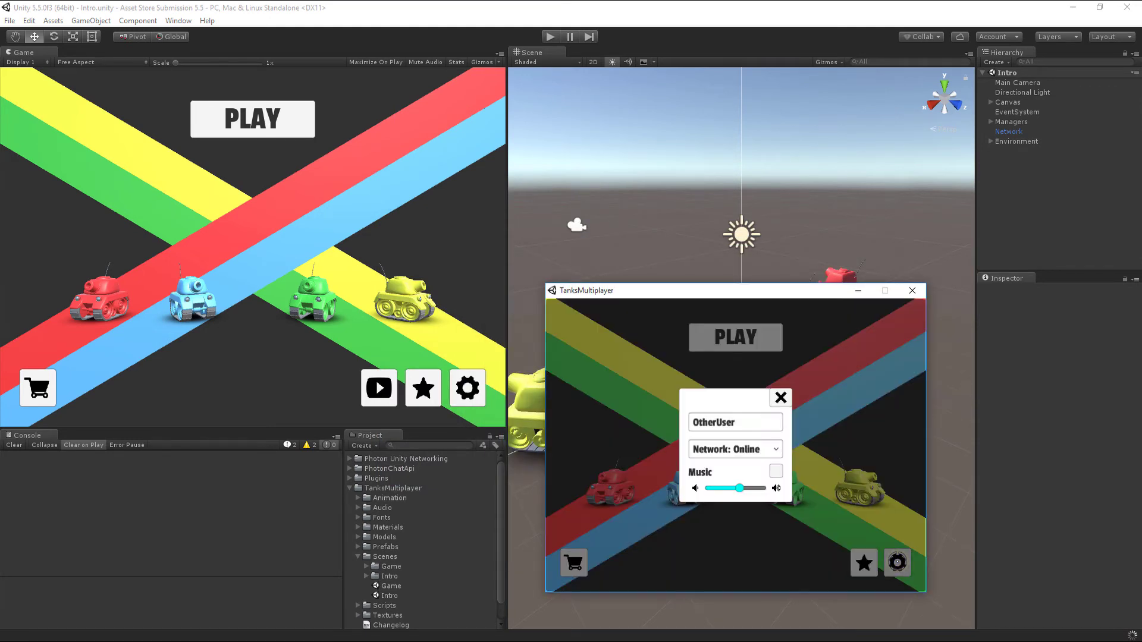
left_click(780, 398)
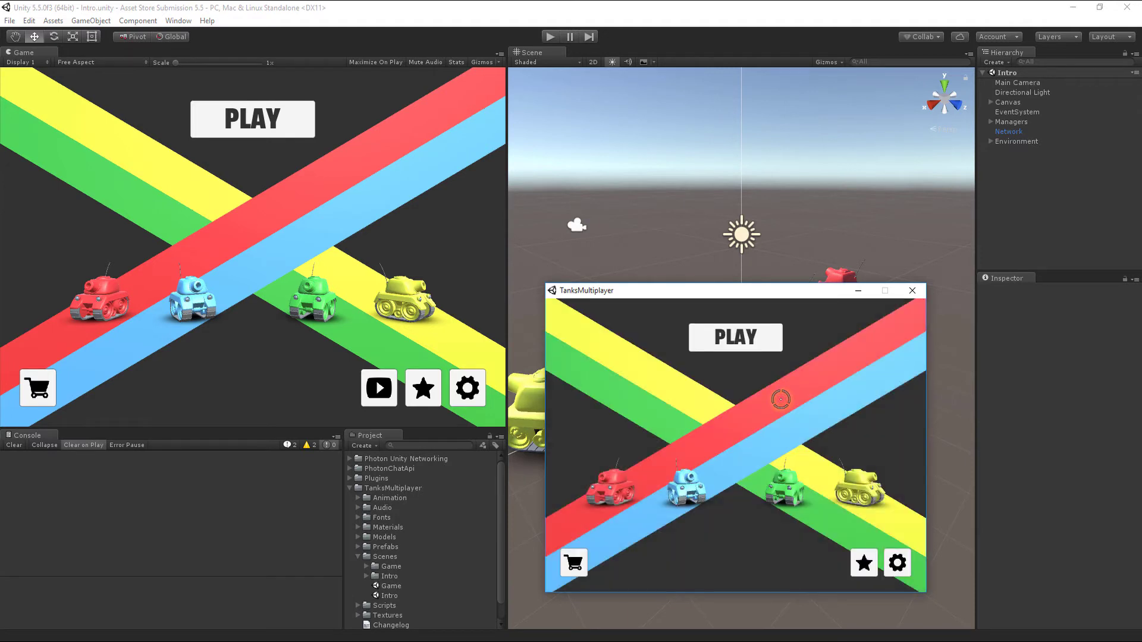
- Run the Intro scene in the editor, start a match and drive the red tank into the arena
left_click(548, 37)
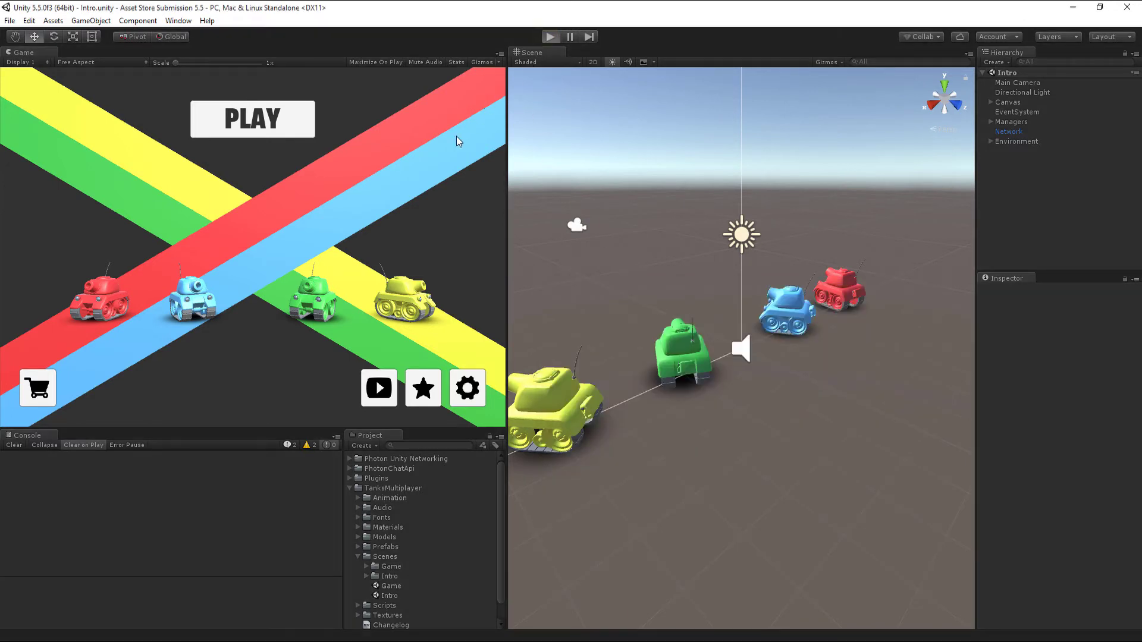
left_click(270, 128)
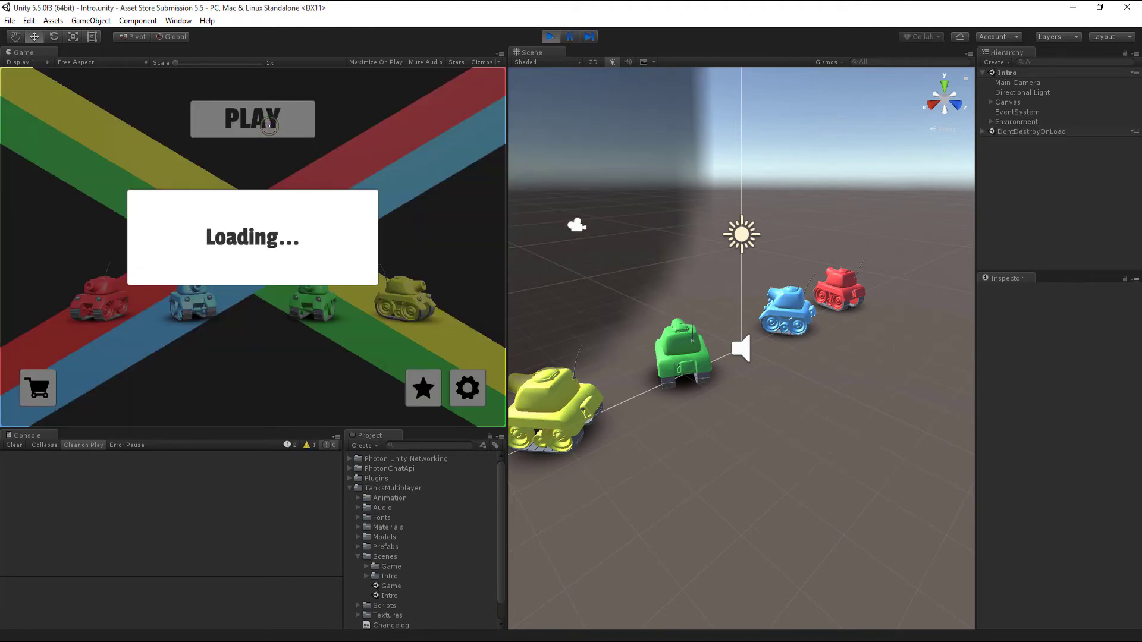
key("w")
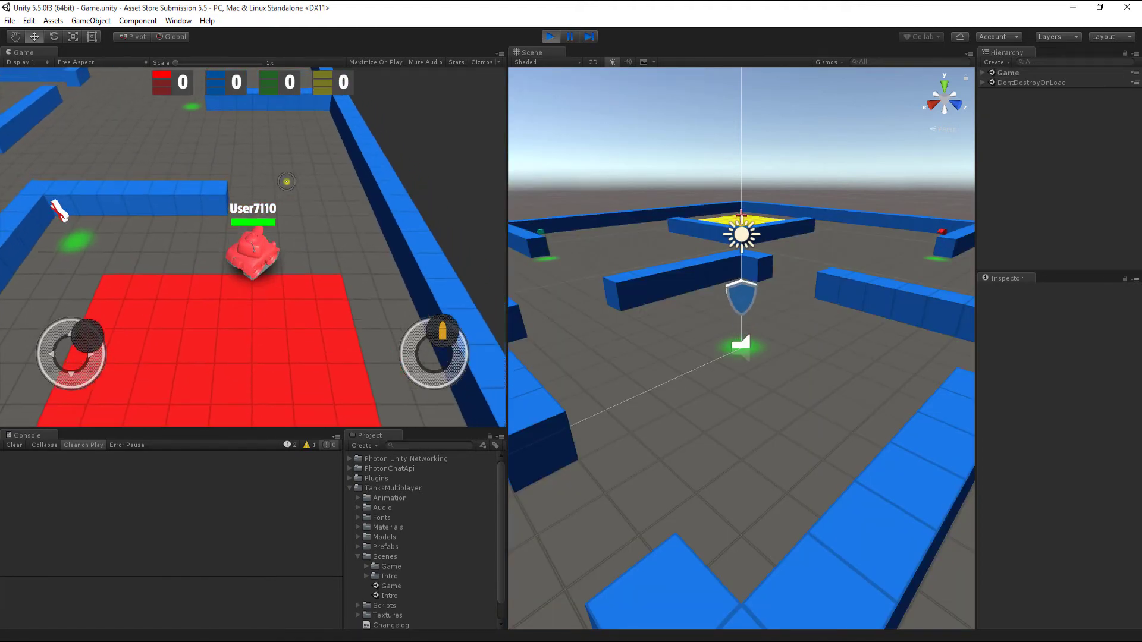
key("a")
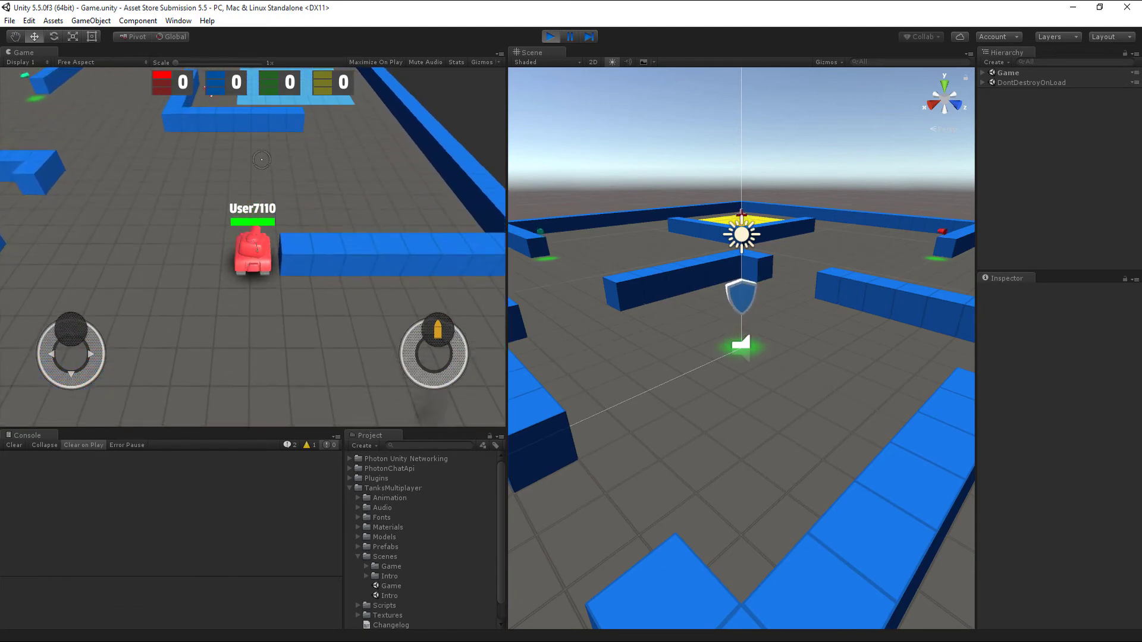
key("s")
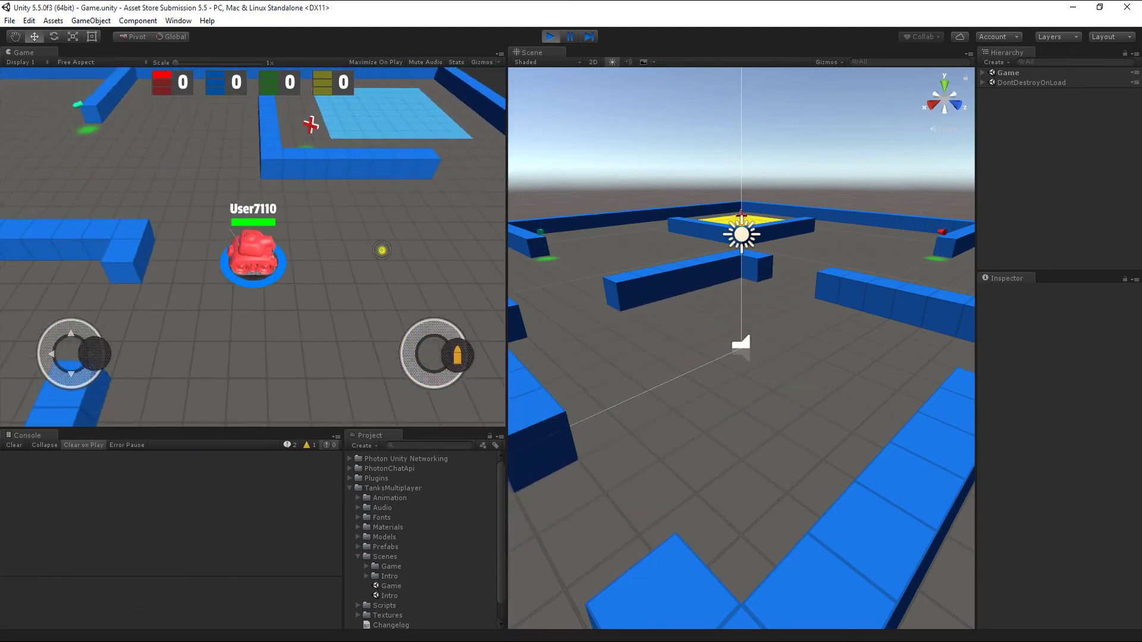
left_click(382, 250)
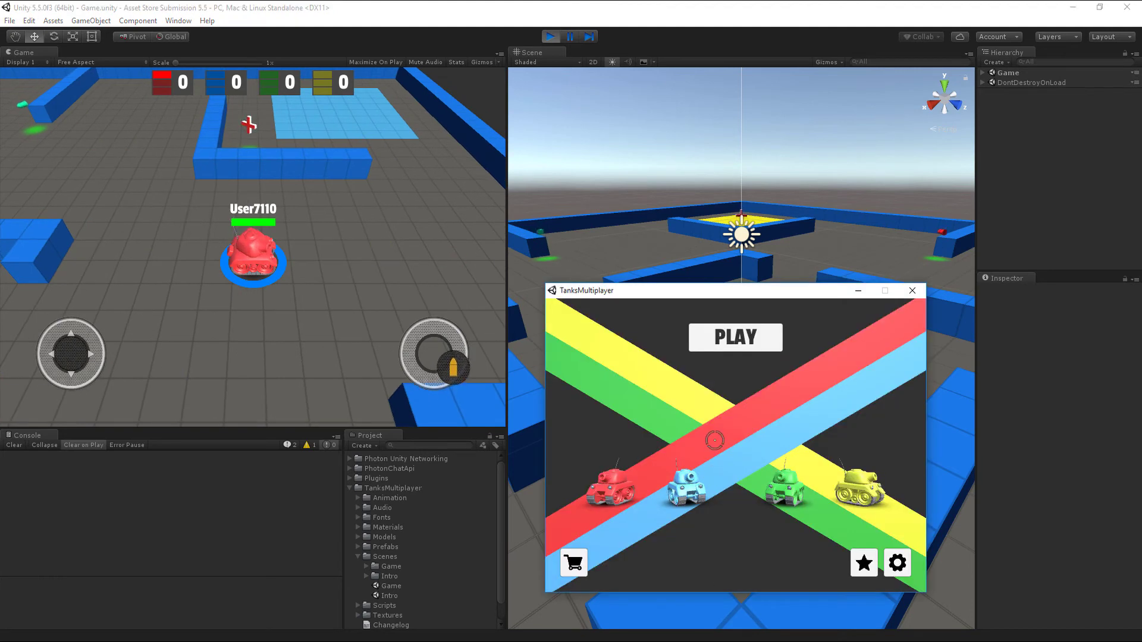
- Join the match from the standalone game and drive its tank around the editor's red tank to test multiplayer
left_click(725, 344)
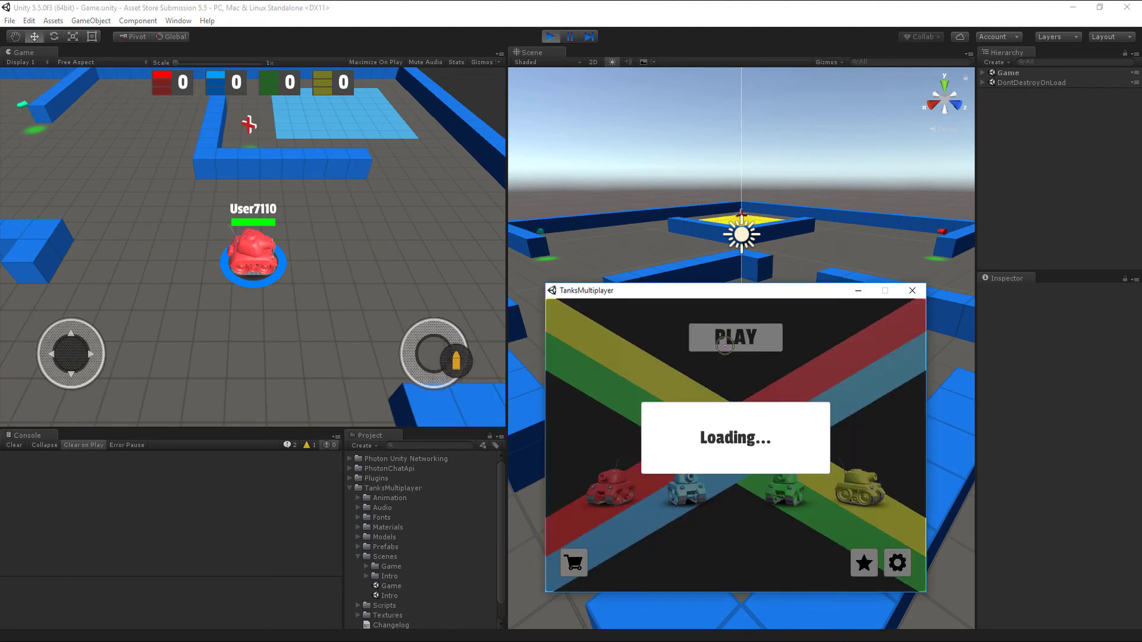
key("s")
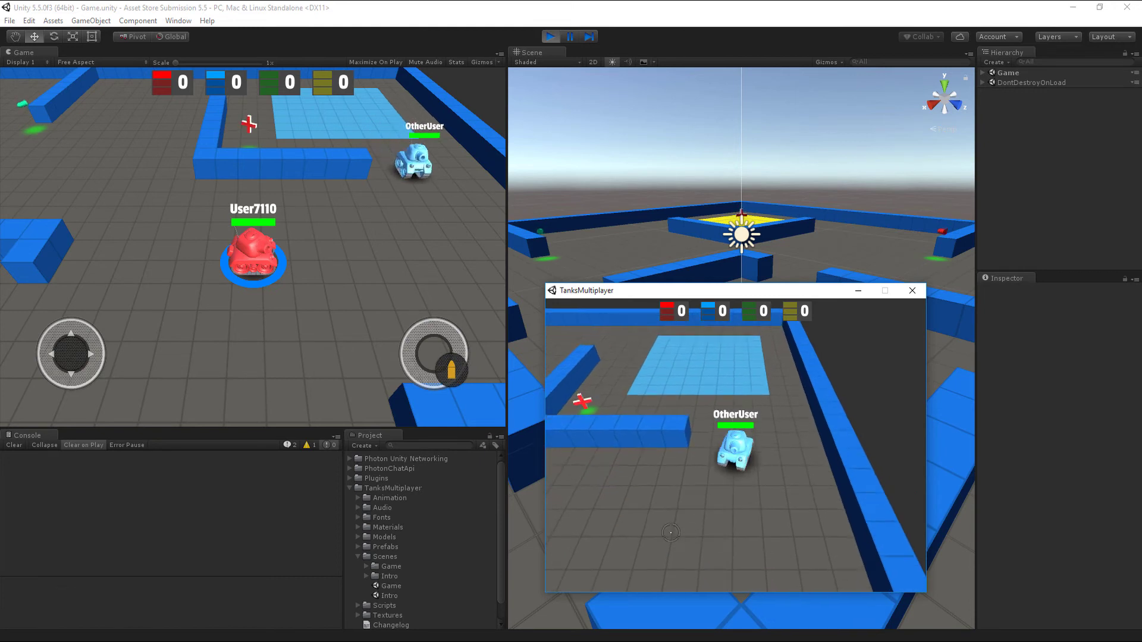
key("s")
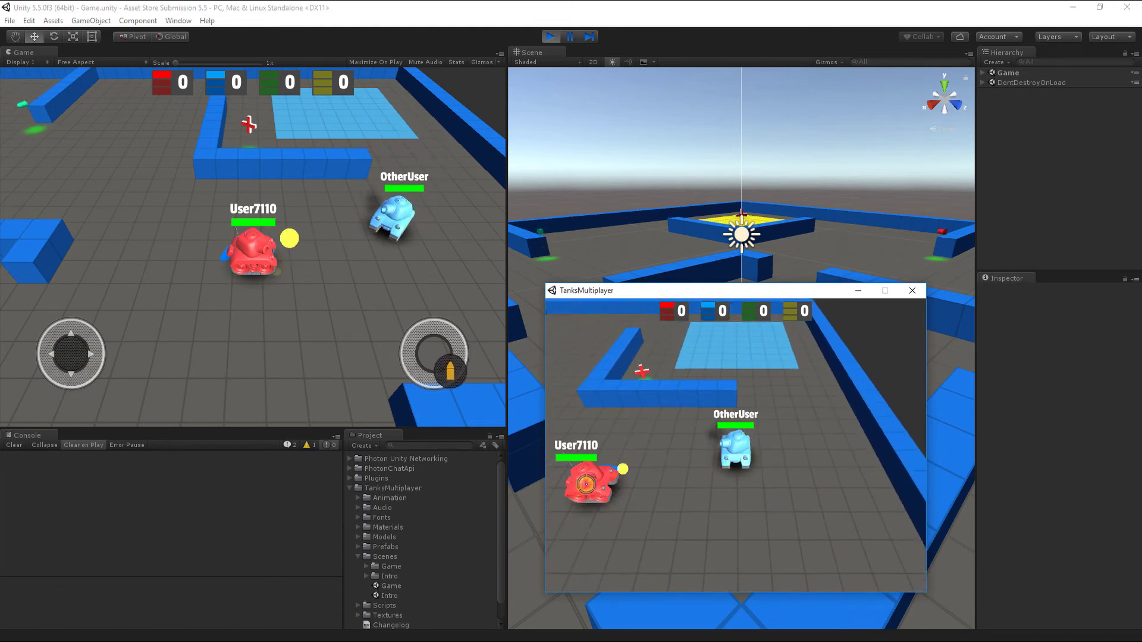
key("s")
key("a")
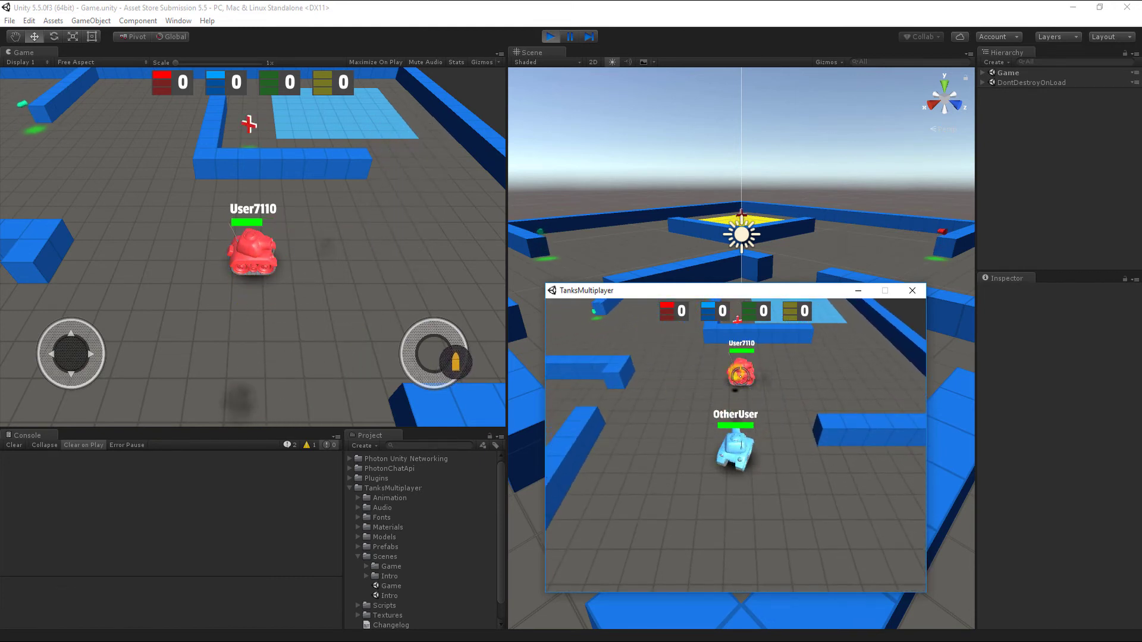
- Drive the standalone game's blue tank around the arena and shoot the editor's red tank until it is destroyed
key("d")
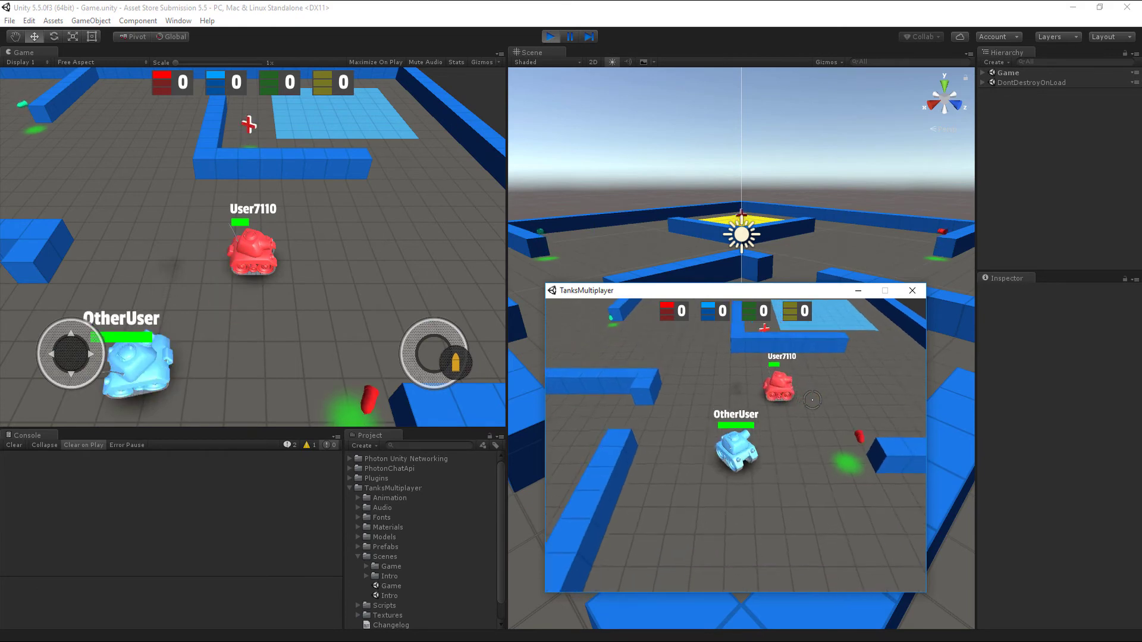
left_click(718, 324)
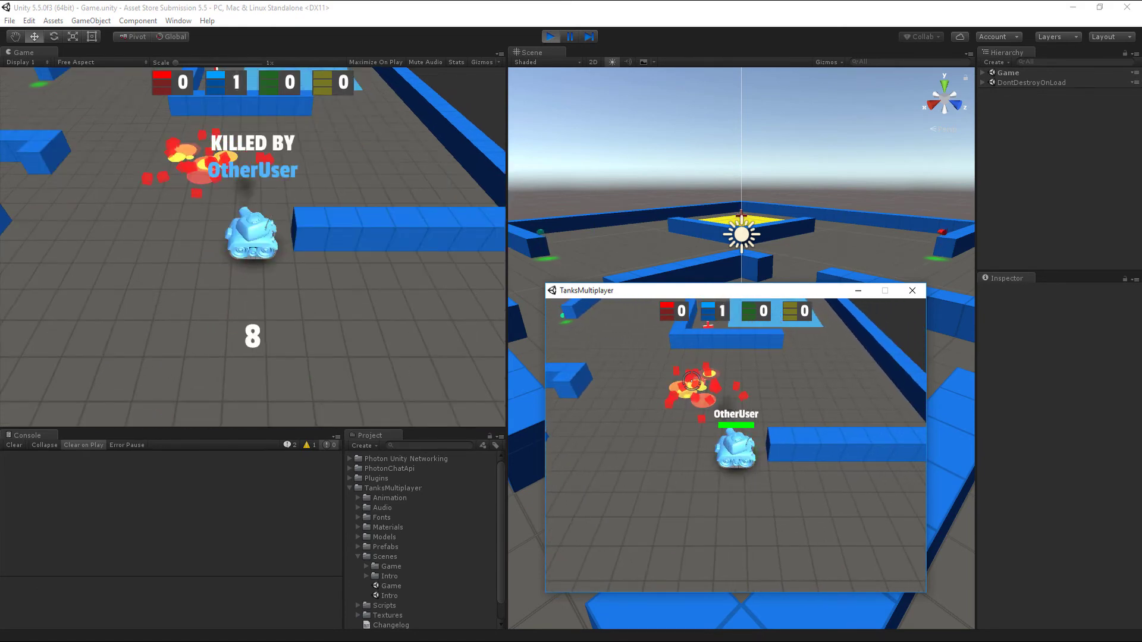
key("a")
key("w")
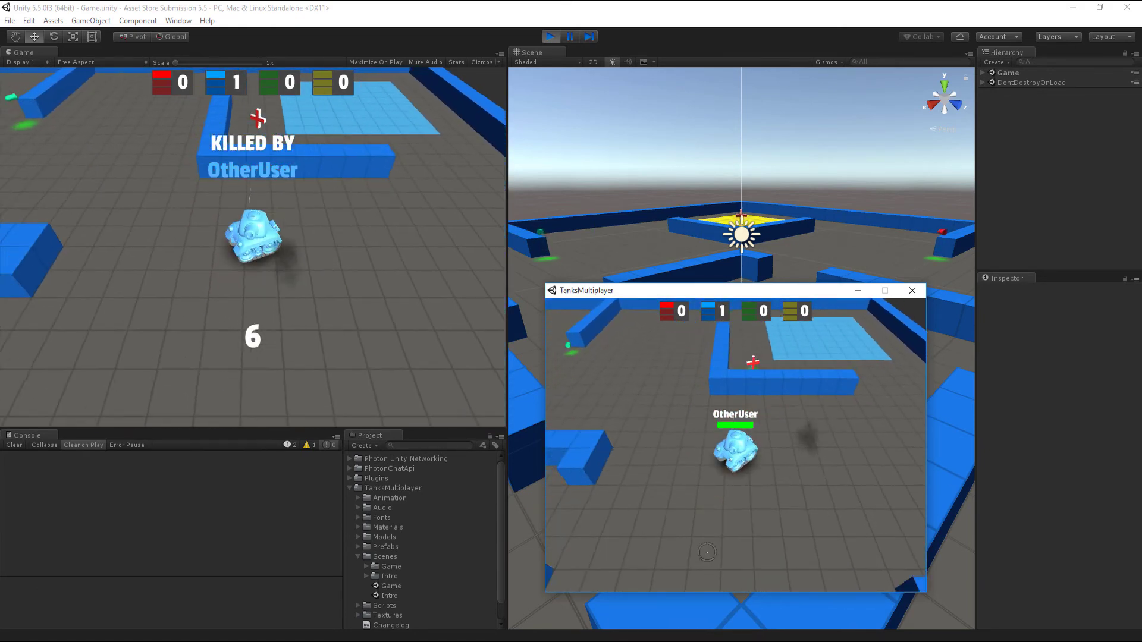
key("d")
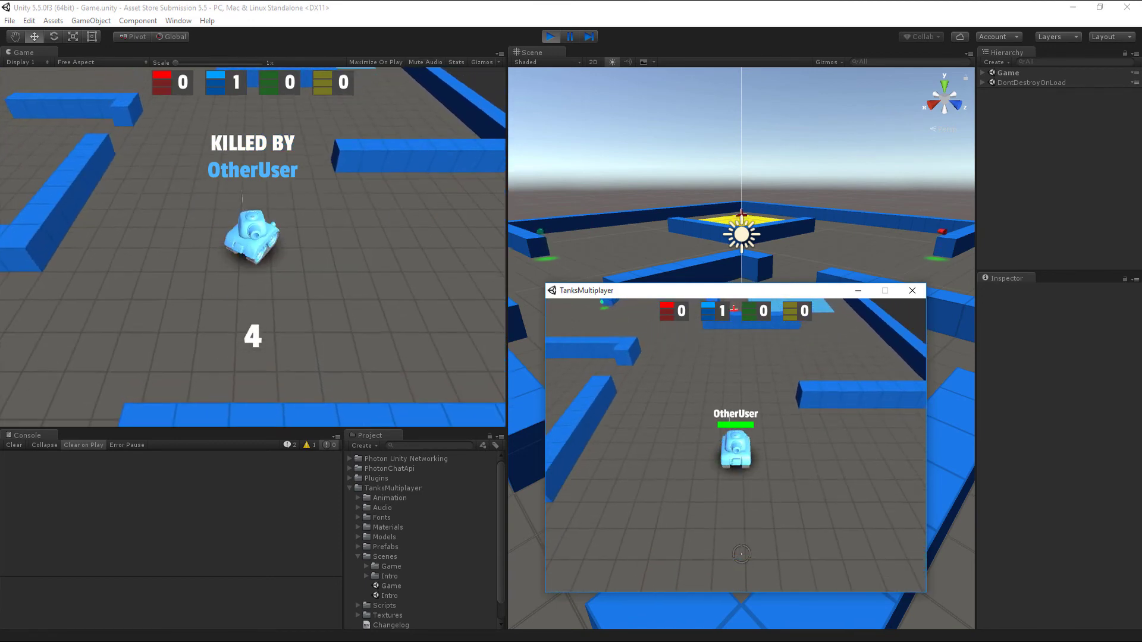
key("w")
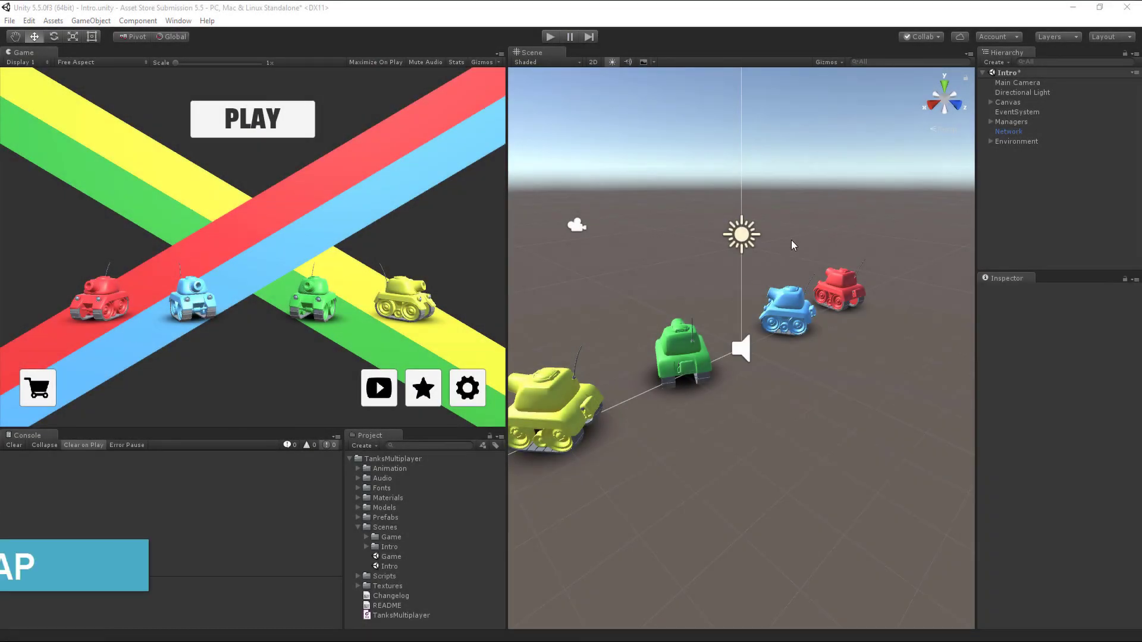
- Enable the In-App Purchasing service for the project and import its store package
left_click(959, 37)
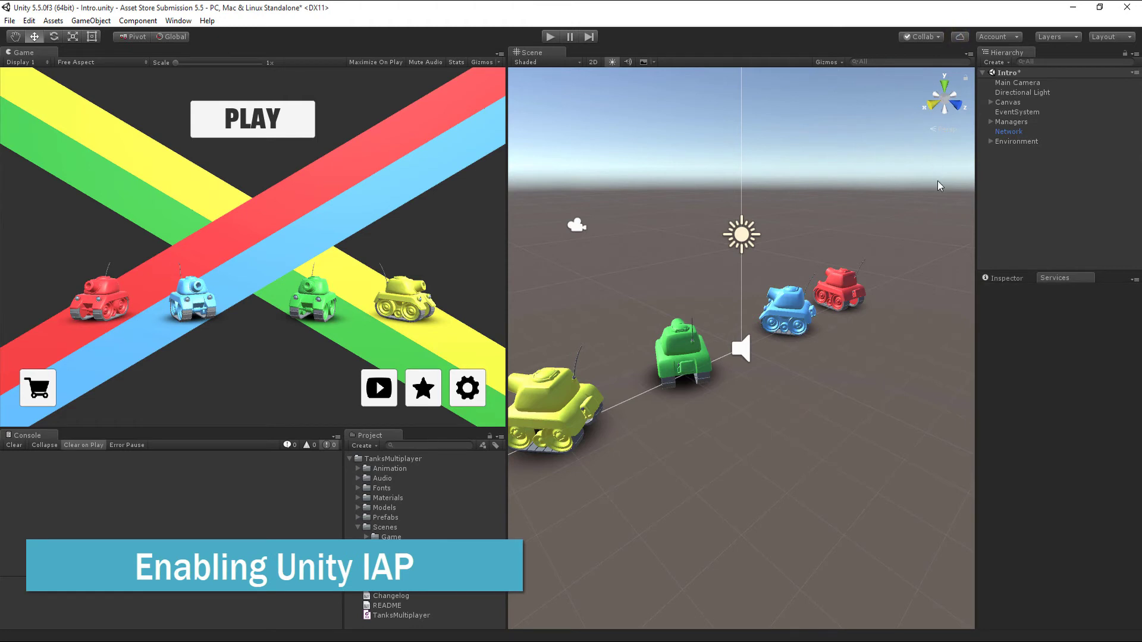
scroll(1026, 357, "down", 5)
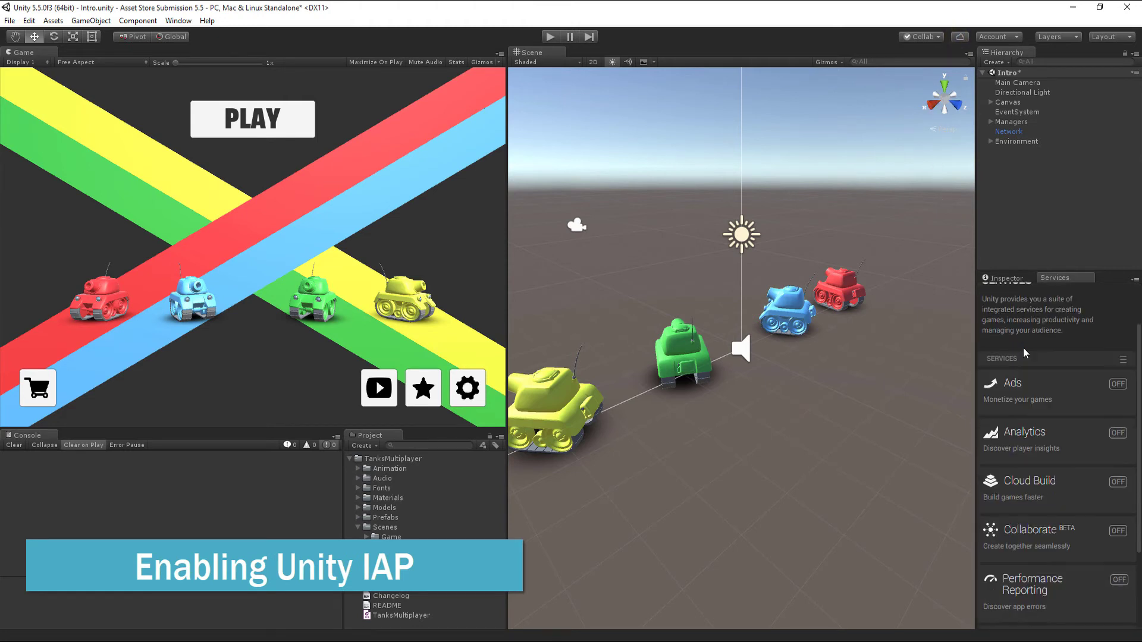
left_click(1031, 526)
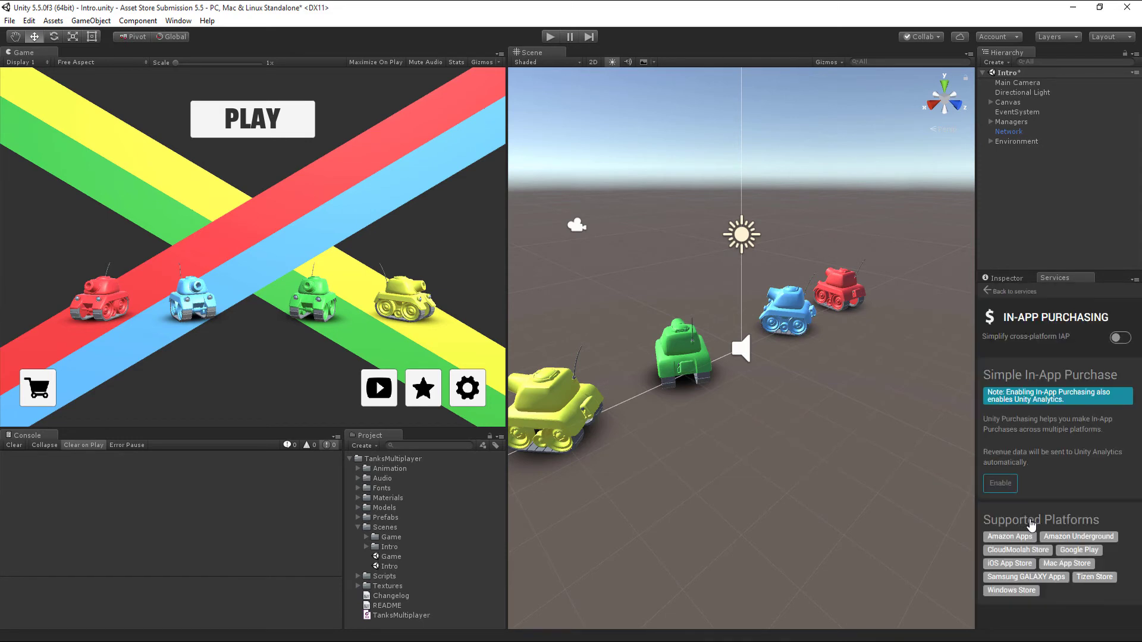
left_click(1009, 489)
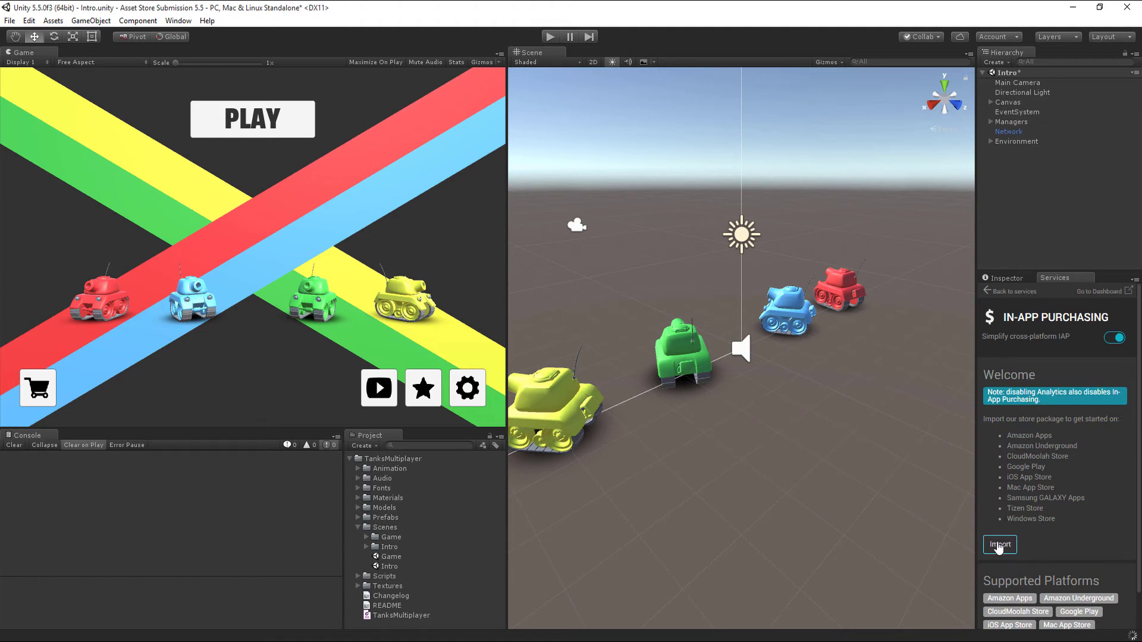
left_click(999, 546)
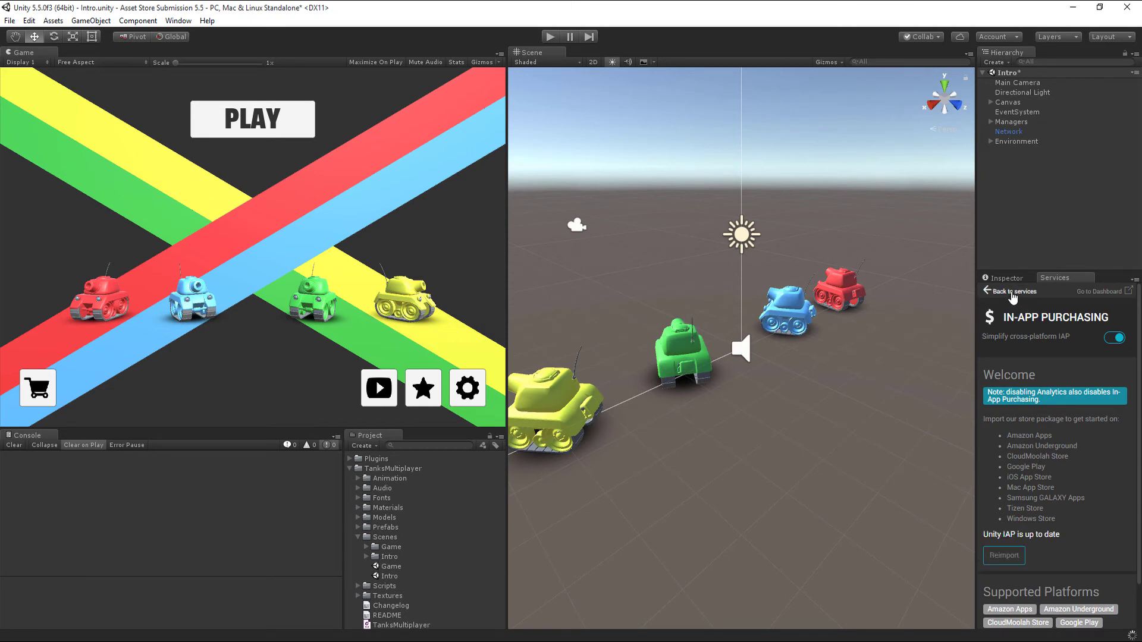
- Return to the project's services overview, check the In-App Purchasing and Analytics states, and close the Services view
left_click(1013, 293)
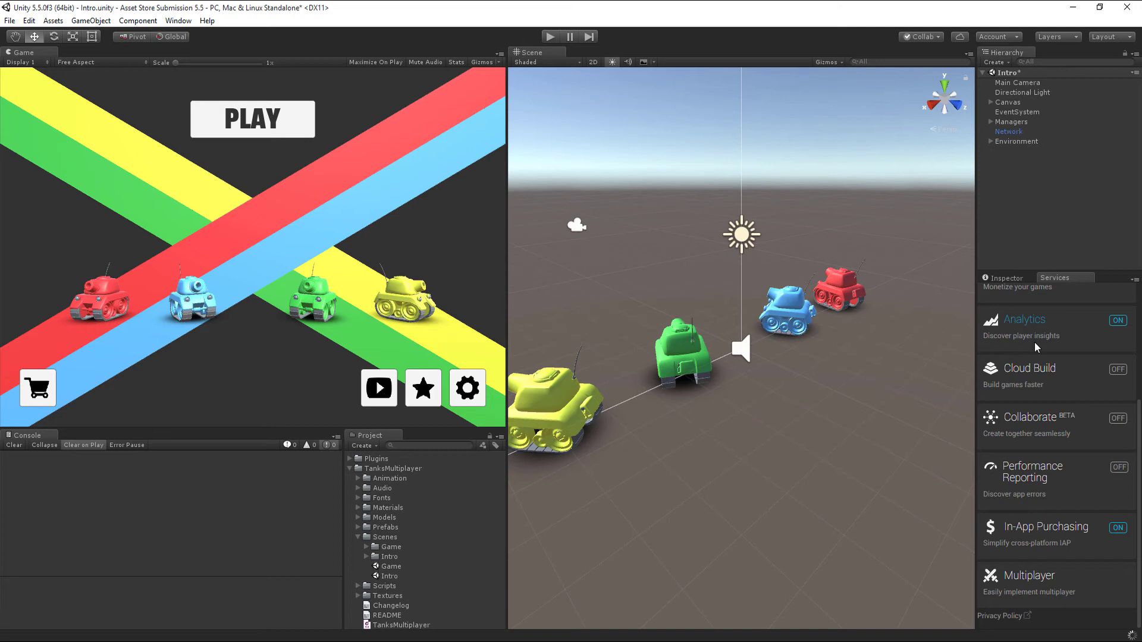
scroll(1035, 334, "up", 3)
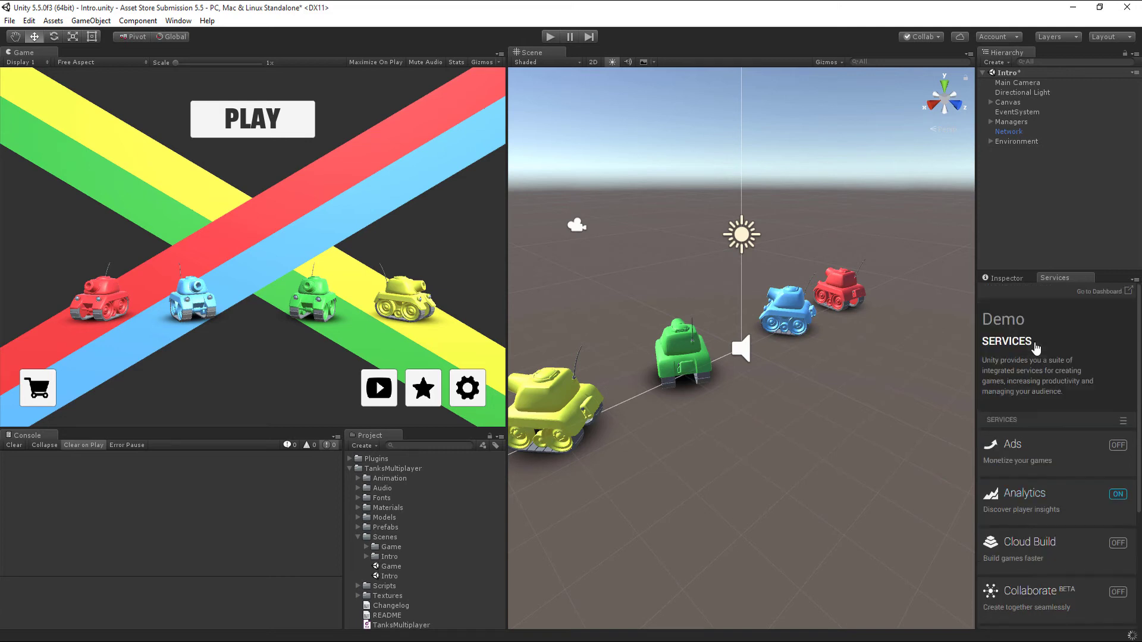
right_click(1054, 276)
key("Escape")
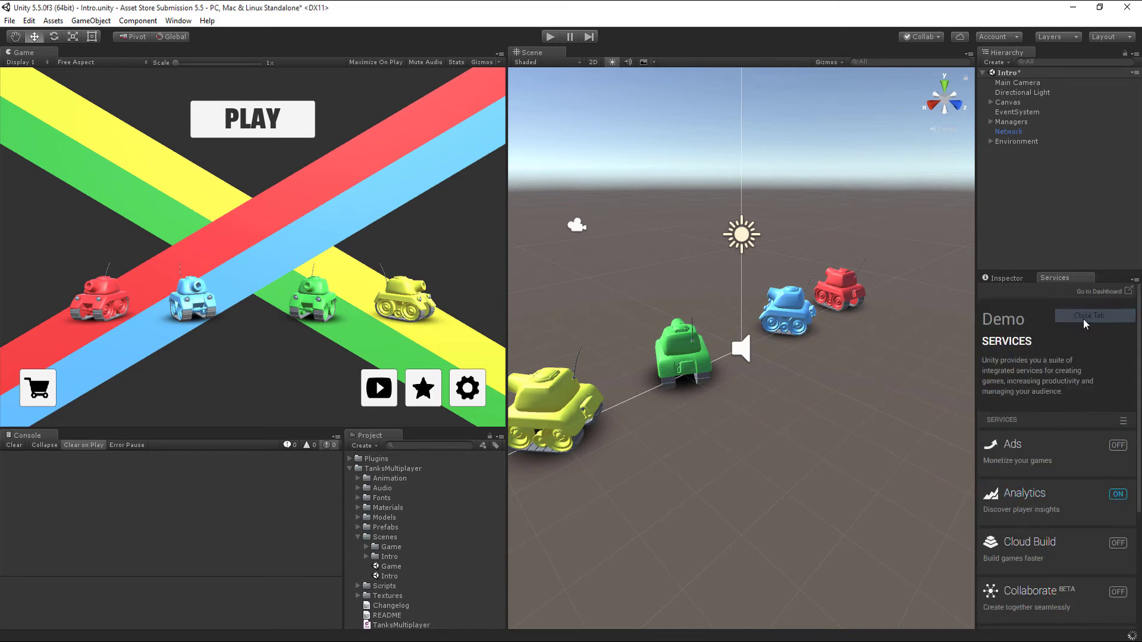
- Run the Intro scene, view the tank products in the in-game shop, and stop the game
left_click(551, 38)
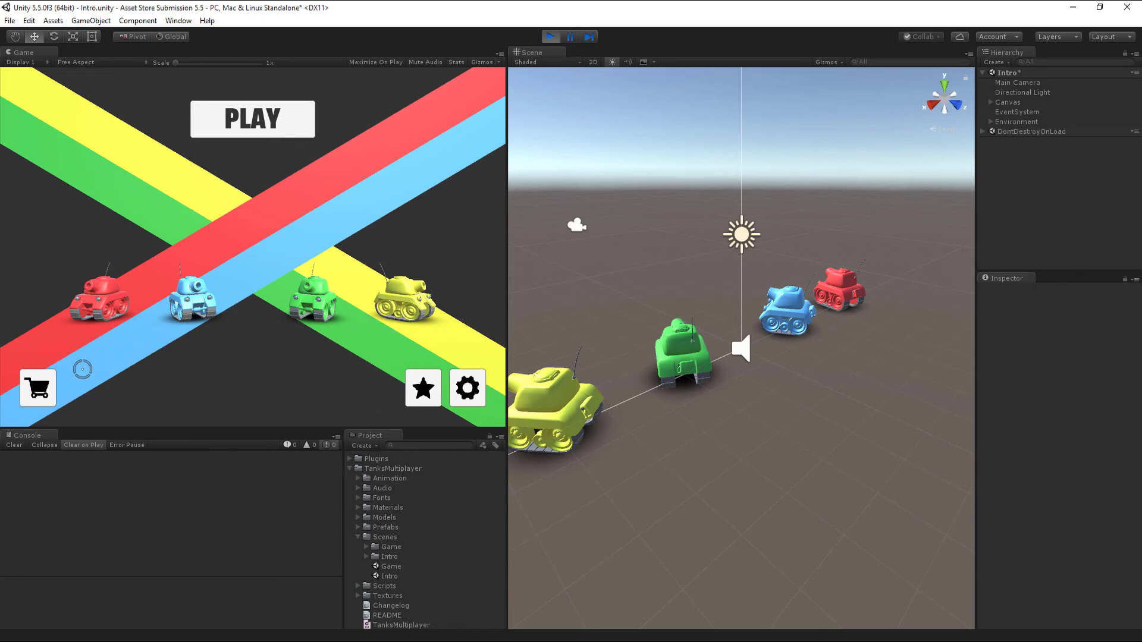
left_click(37, 388)
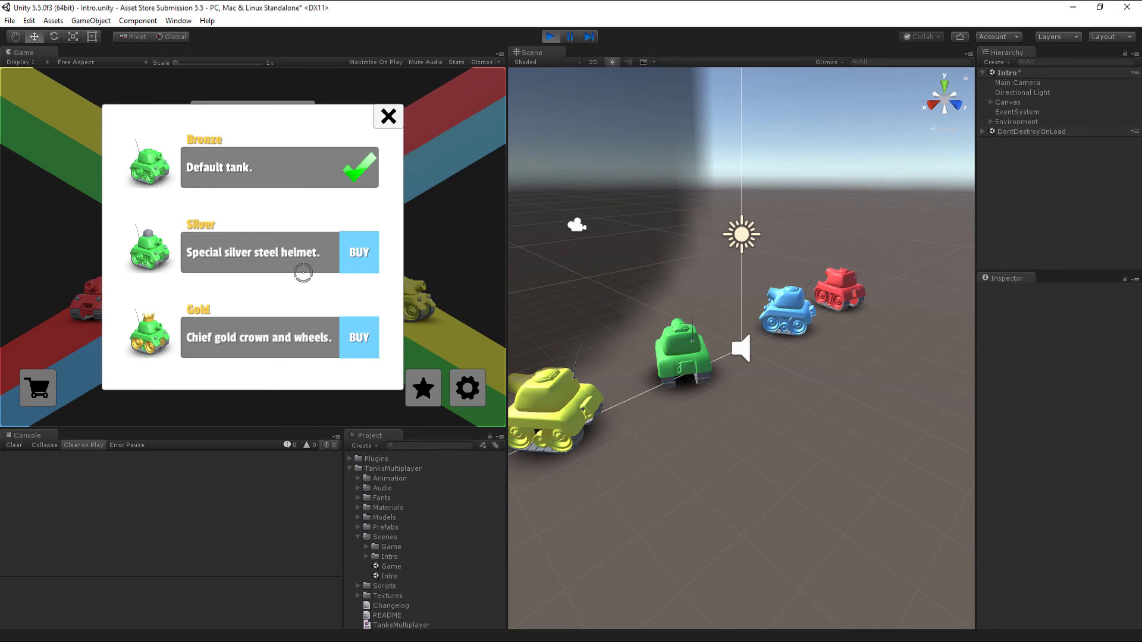
left_click(388, 117)
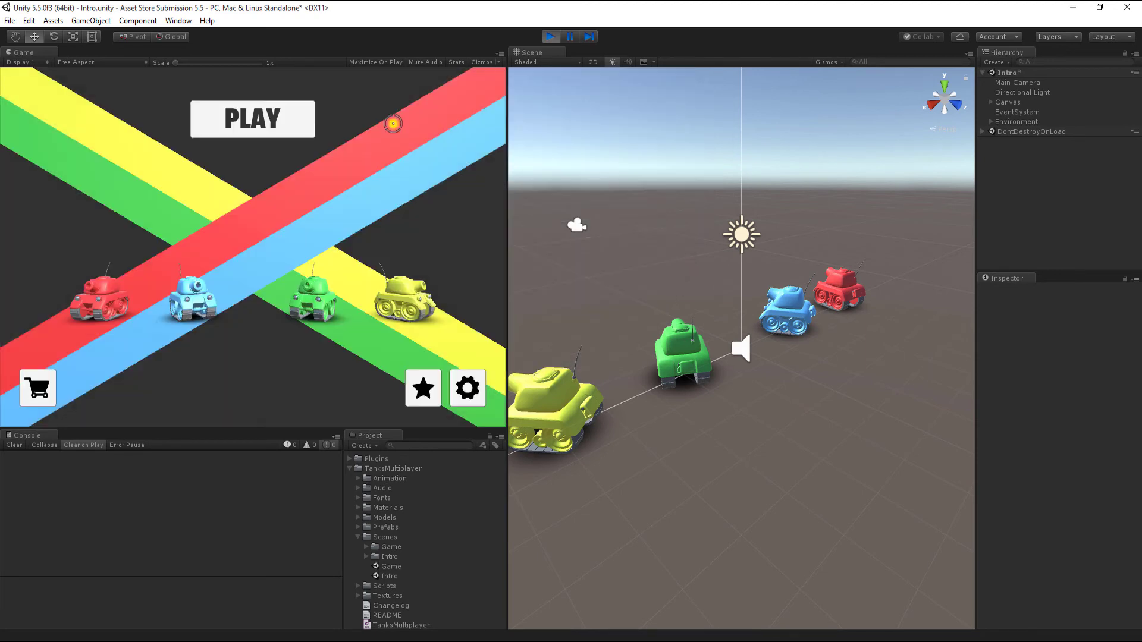
left_click(551, 36)
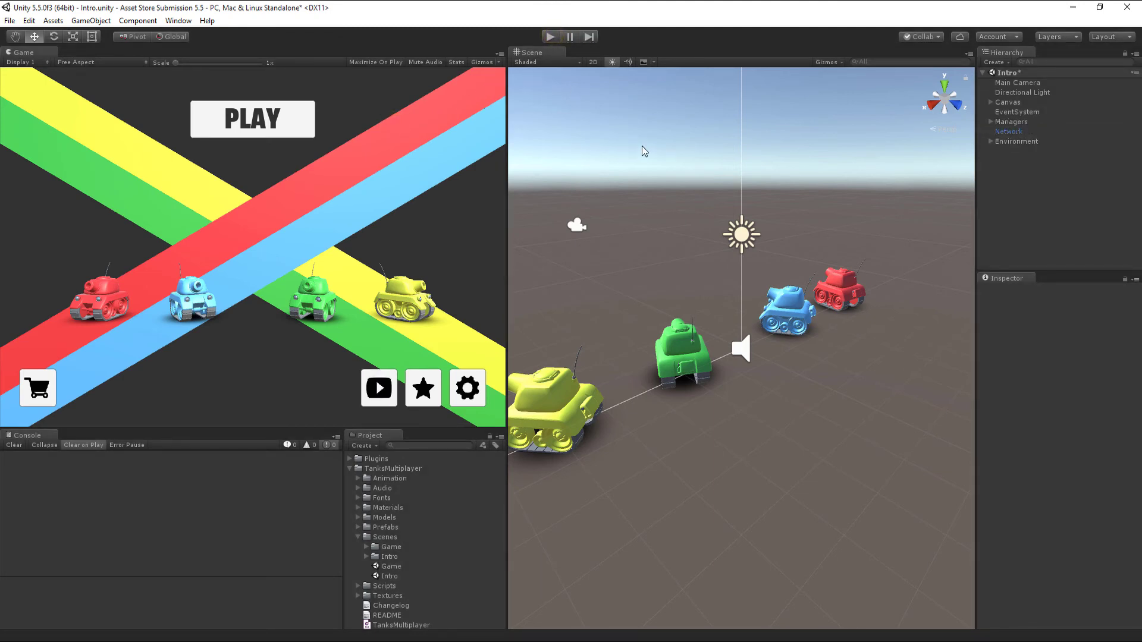
- Examine the IAP Product settings of ProductA and ProductB under the Canvas shop's Products object
left_click(989, 103)
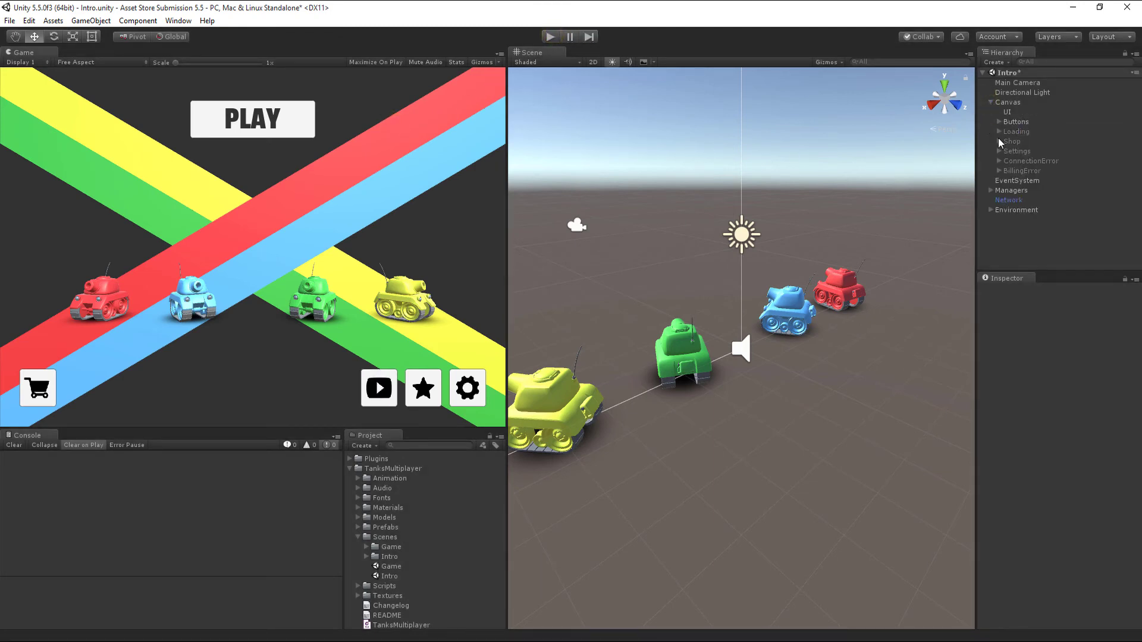
left_click(1043, 172)
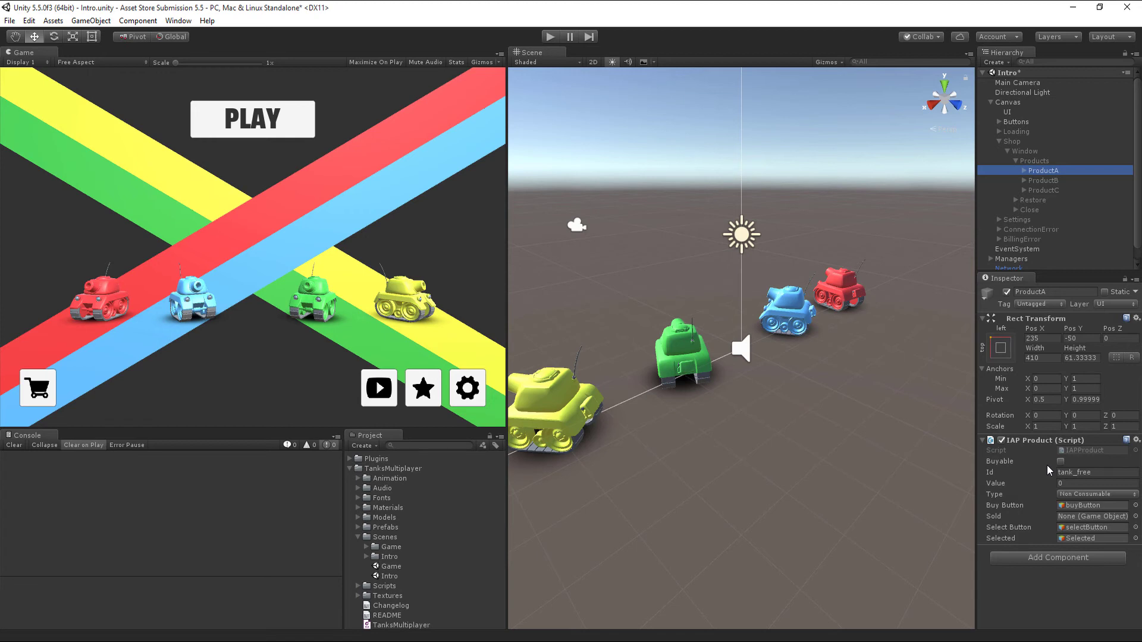
left_click(1040, 180)
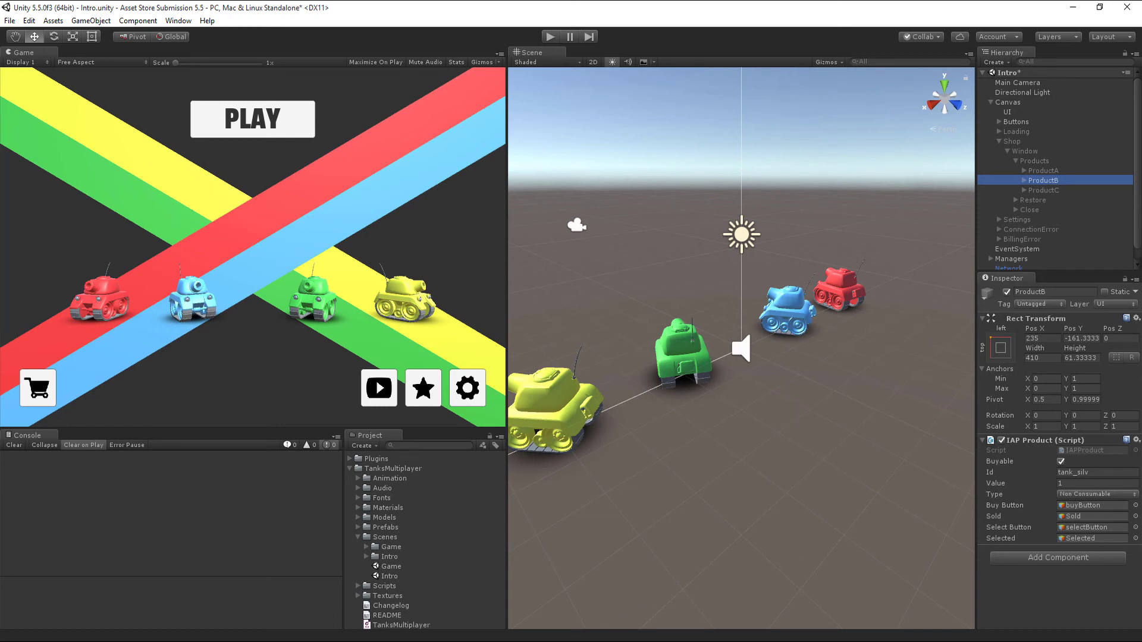
- Switch to the Google Play Developer Console in the browser and copy the app's license key from Services & APIs
left_click(566, 636)
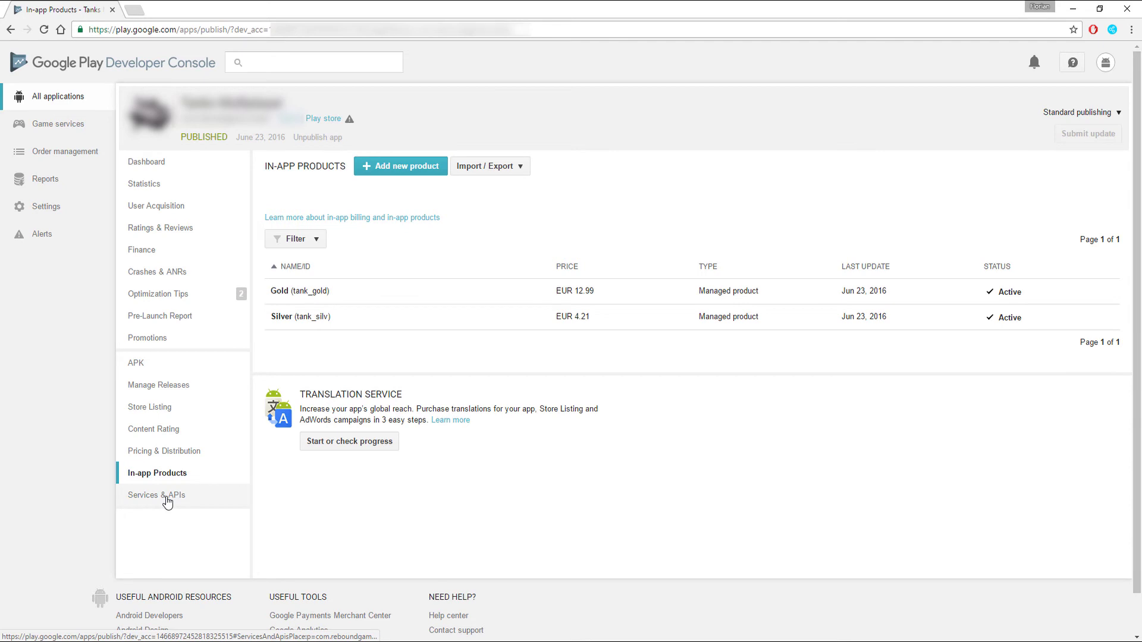
left_click(166, 500)
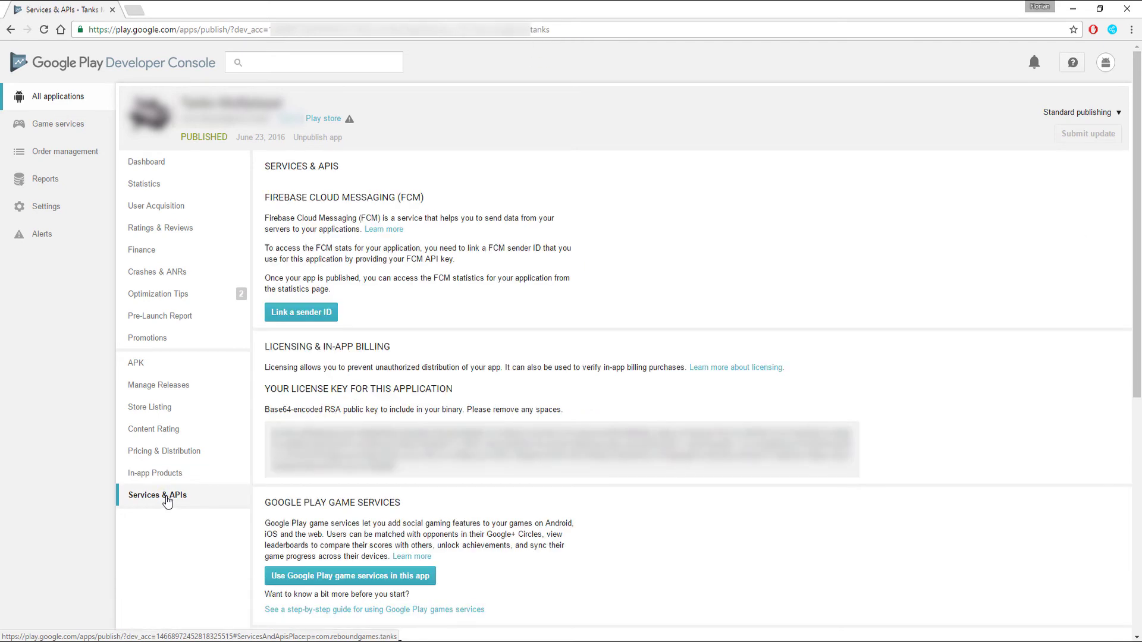
left_click_drag(395, 467, 855, 443)
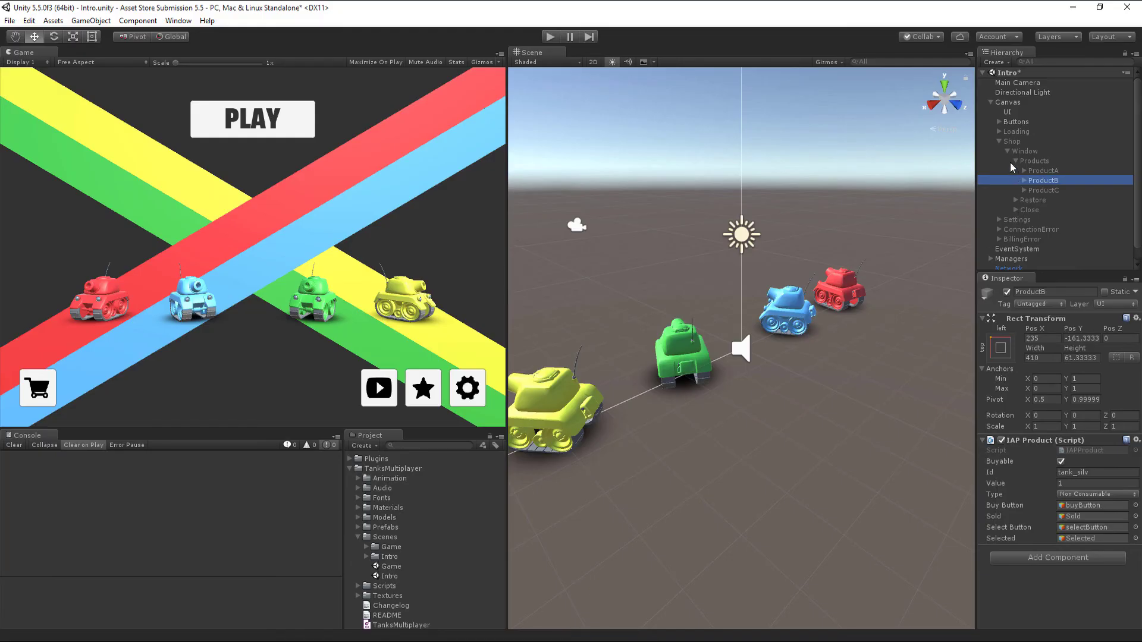
- Back in Unity, paste the license key into the Google Play License field of the UnityIAP object under Managers
left_click(998, 141)
left_click(990, 103)
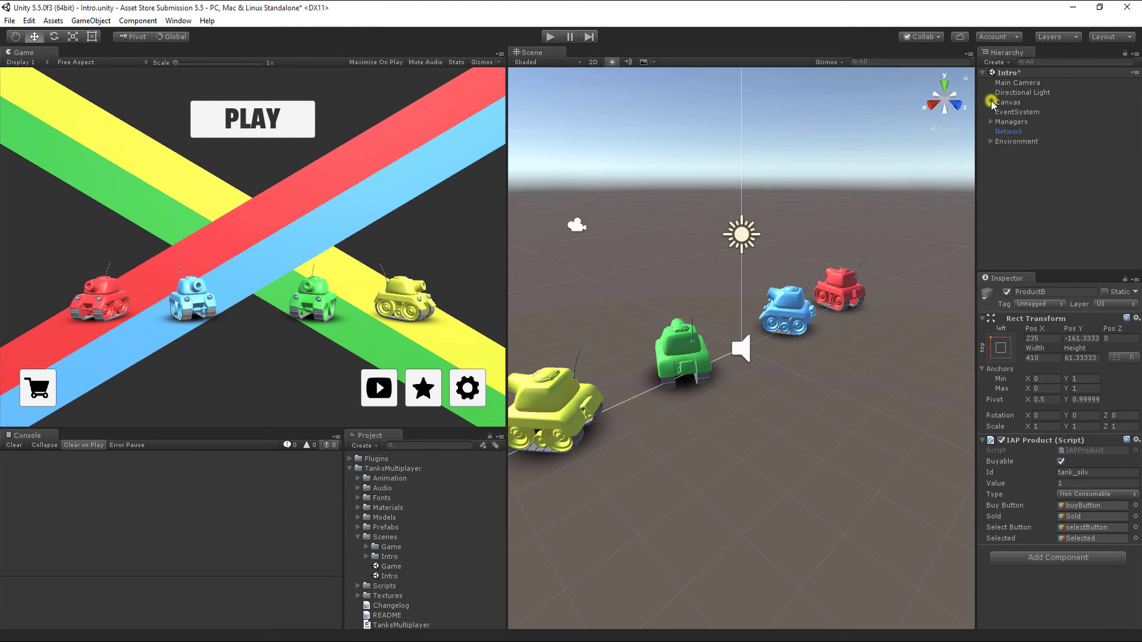
left_click(990, 122)
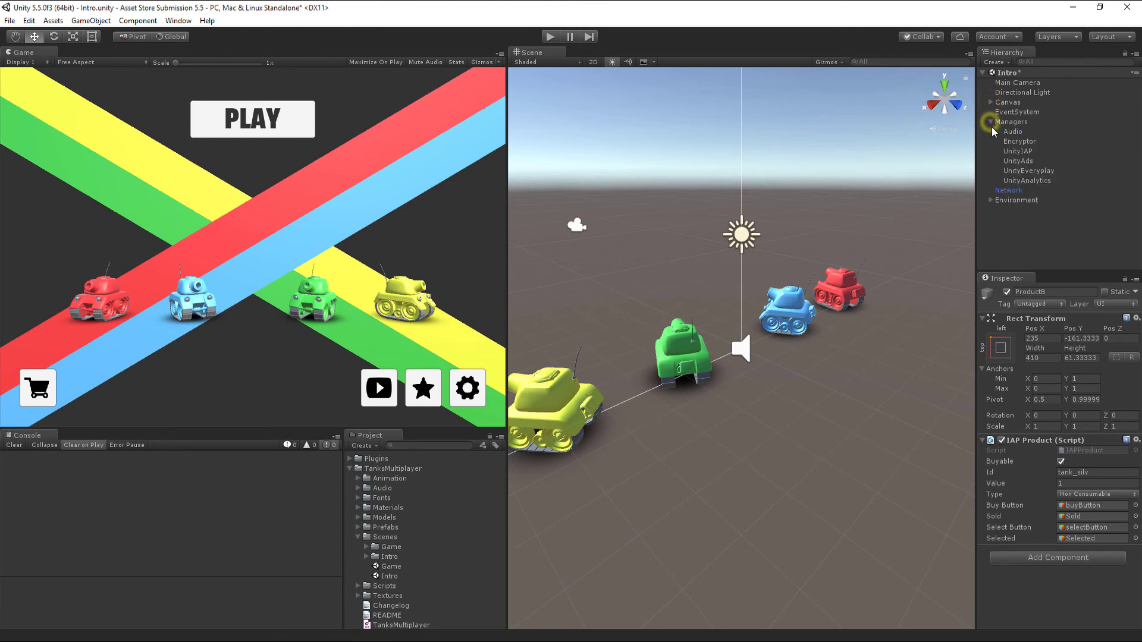
left_click(1017, 151)
left_click(1062, 386)
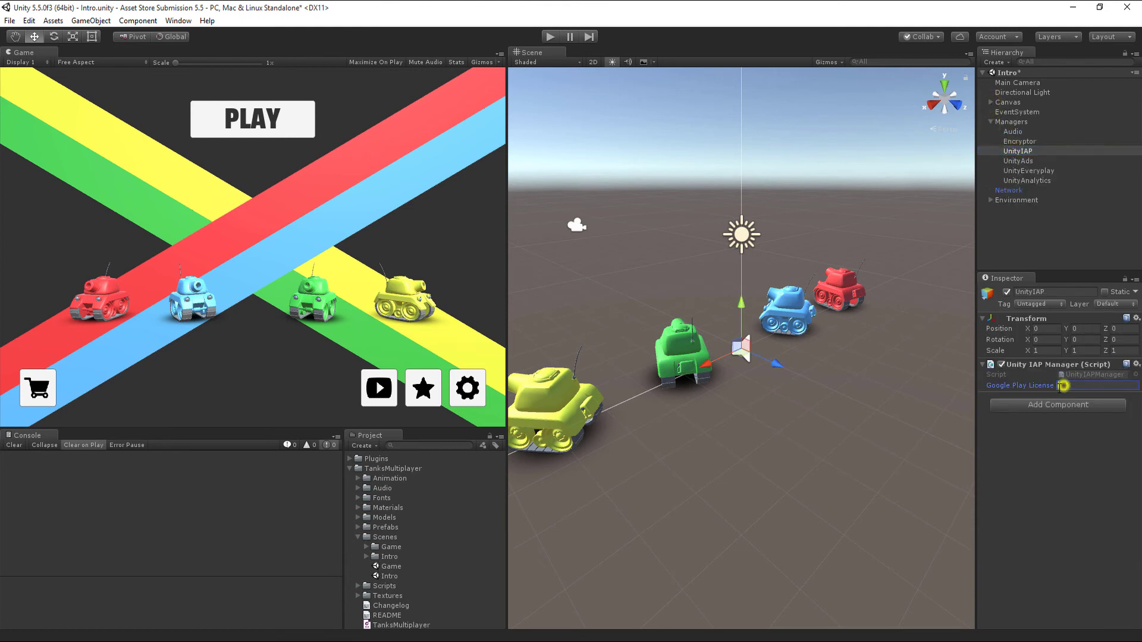
key("ctrl+v")
left_click(607, 351)
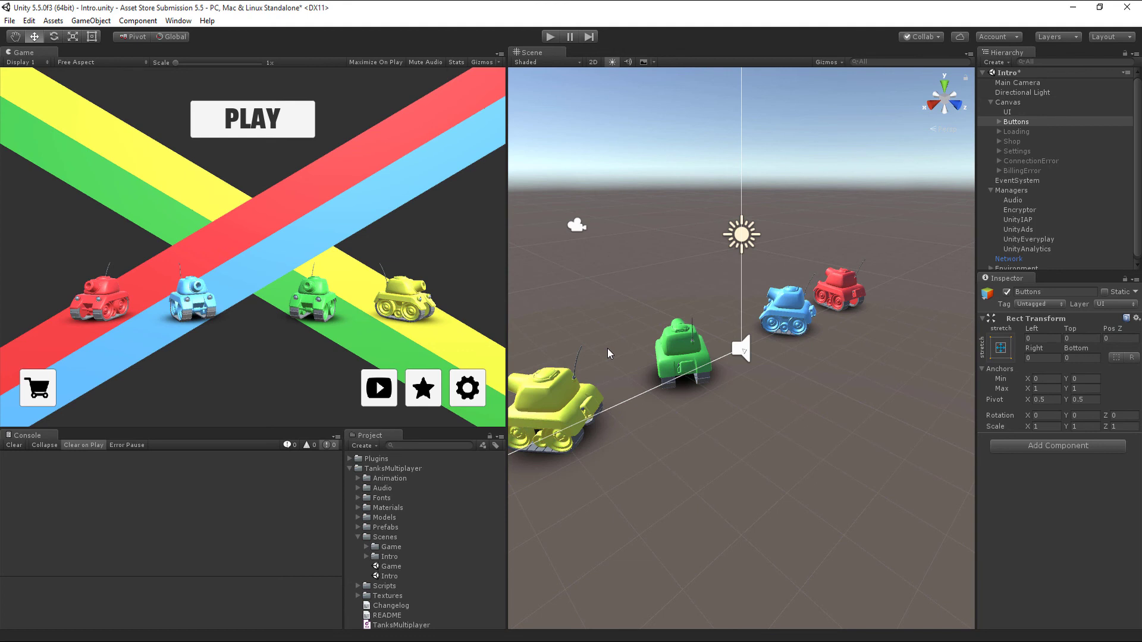
left_click(601, 360)
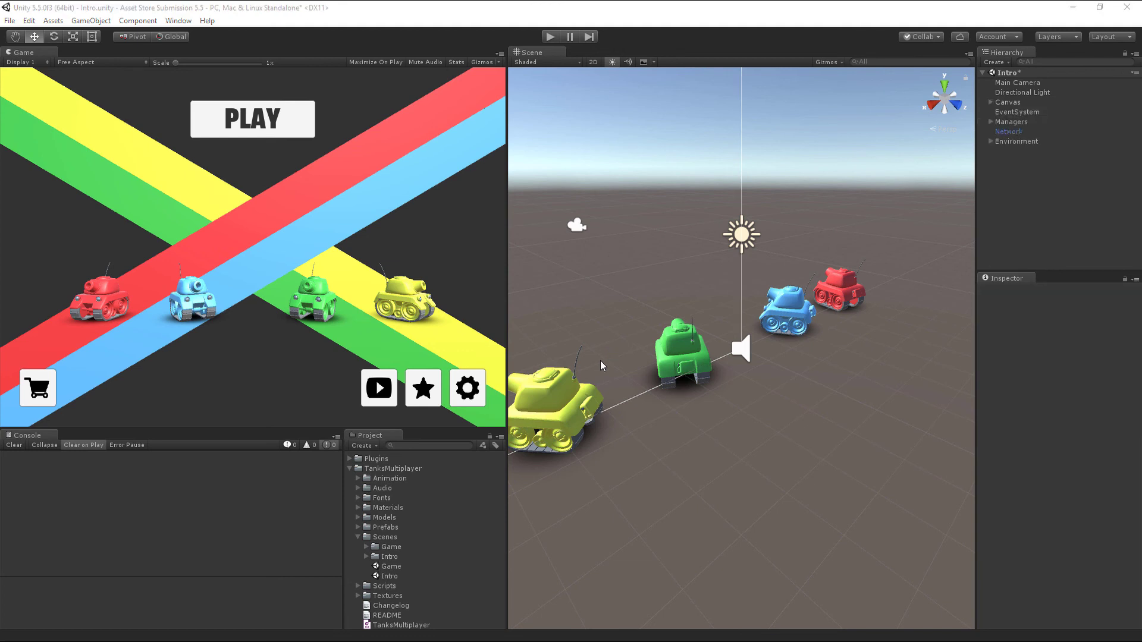
- Enable the Ads service with test mode on and view its advanced game ID and built-in extension settings
left_click(955, 36)
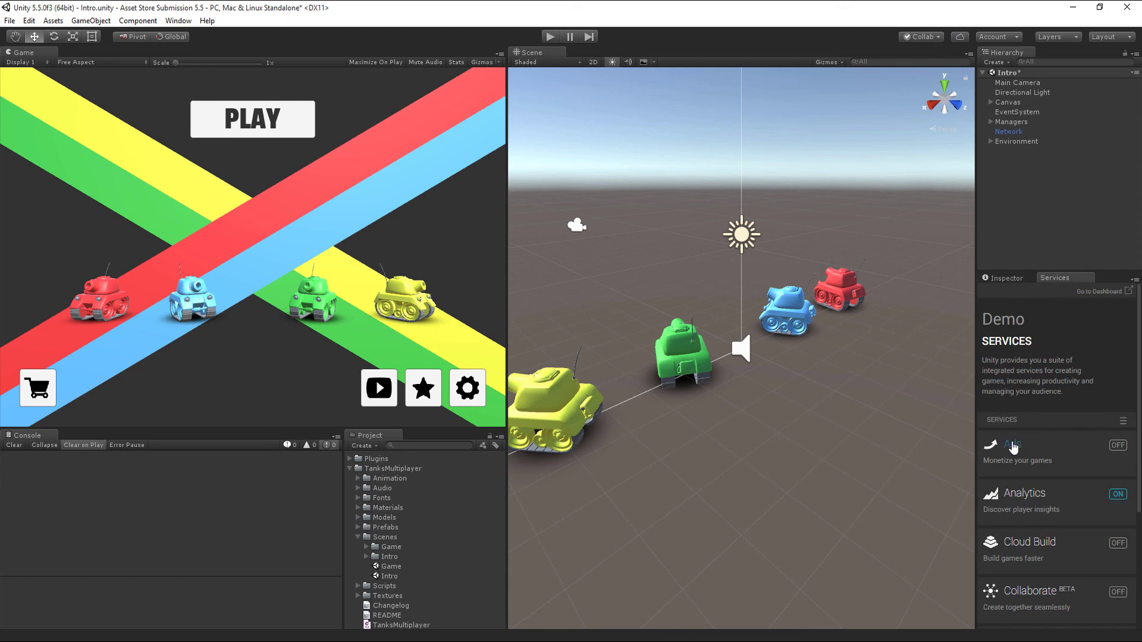
left_click(1013, 446)
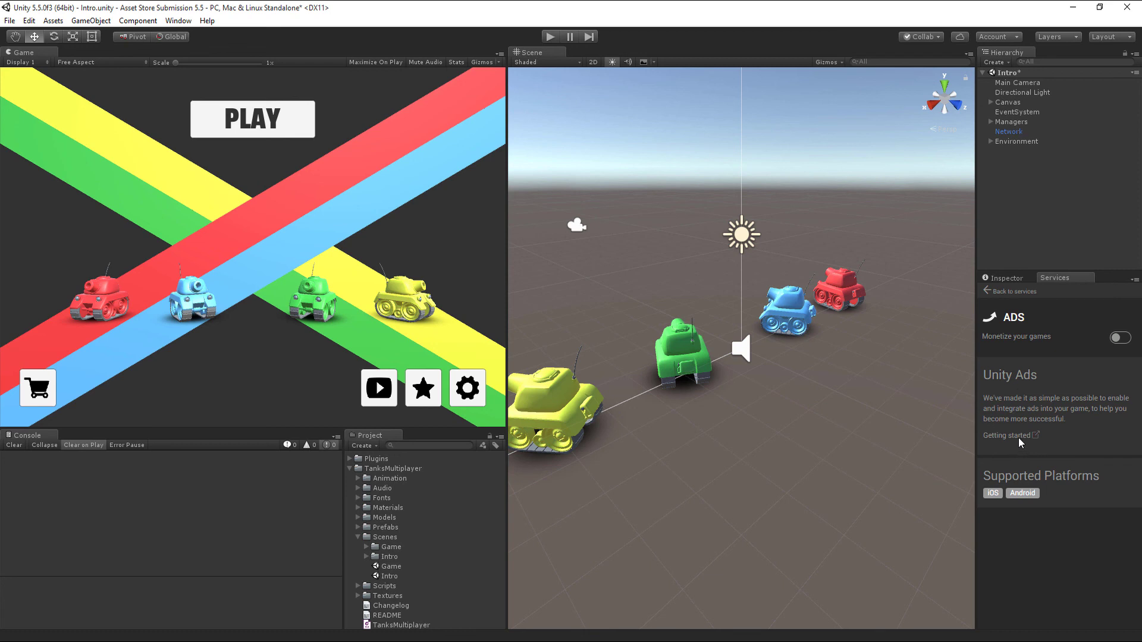
left_click(1118, 338)
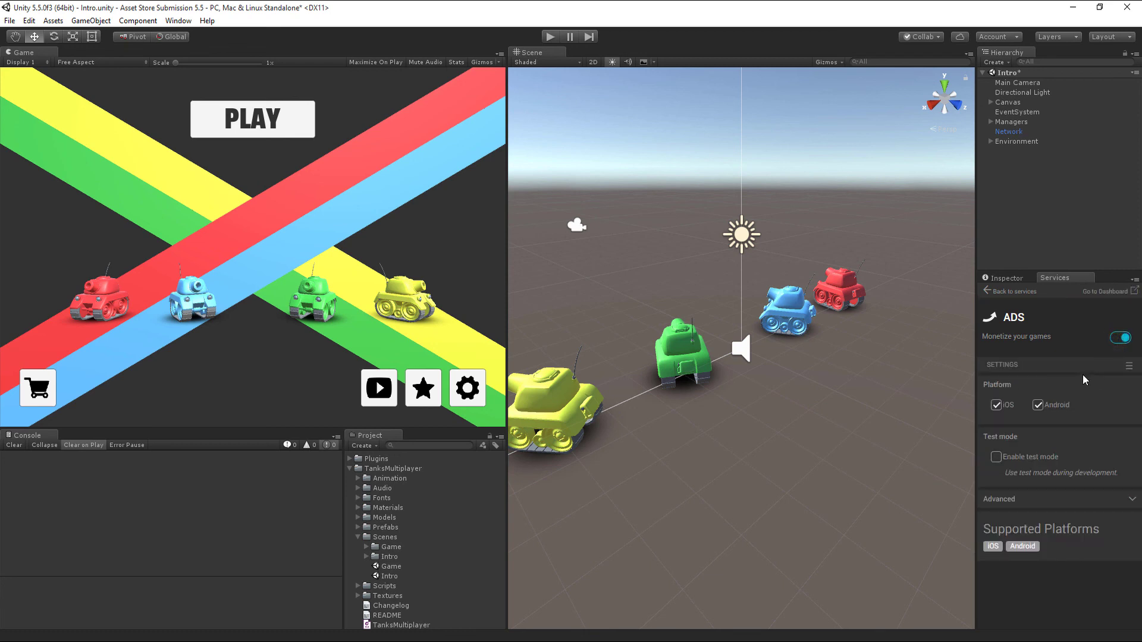
left_click(996, 457)
left_click(1003, 497)
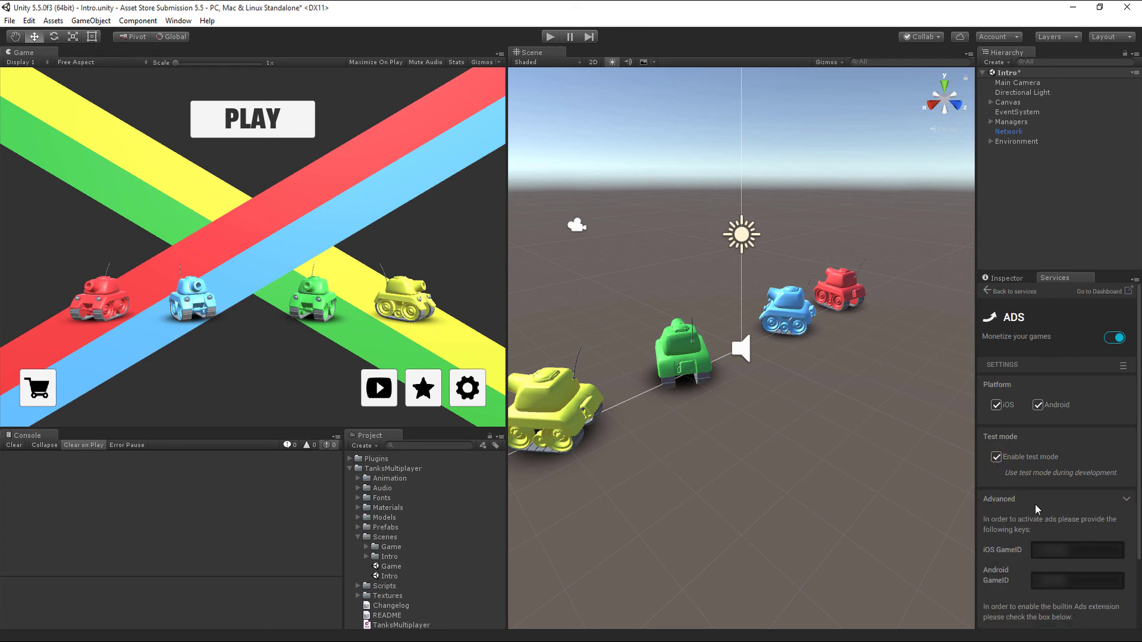
scroll(1036, 505, "down", 3)
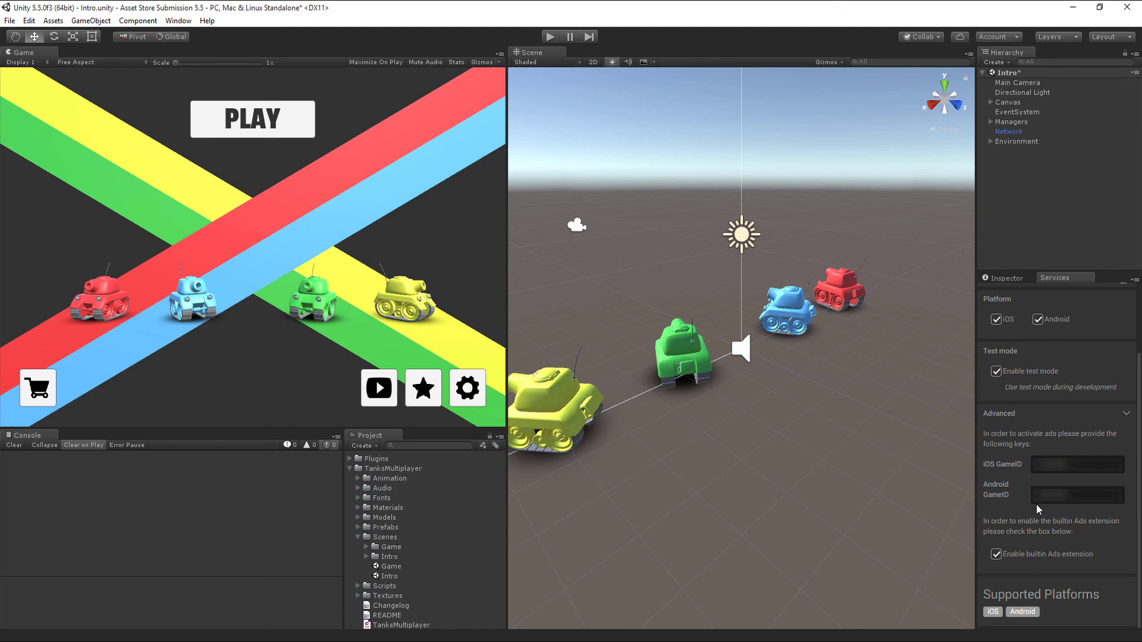
- Switch to the Unity Ads dashboard in the browser and refresh its project list
left_click(618, 639)
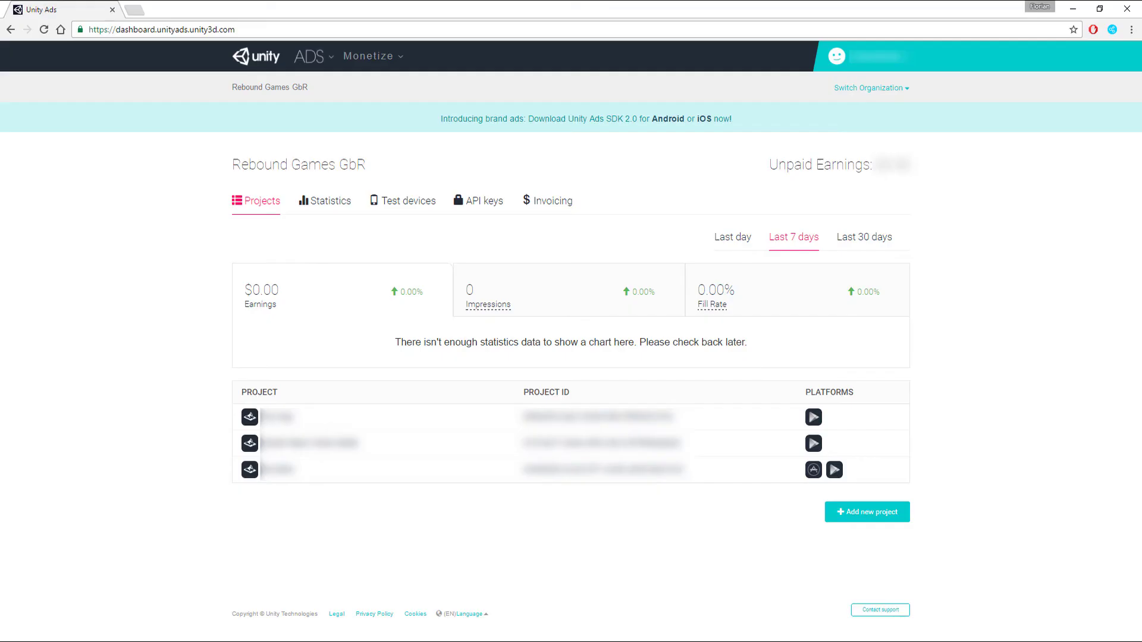
left_click(44, 30)
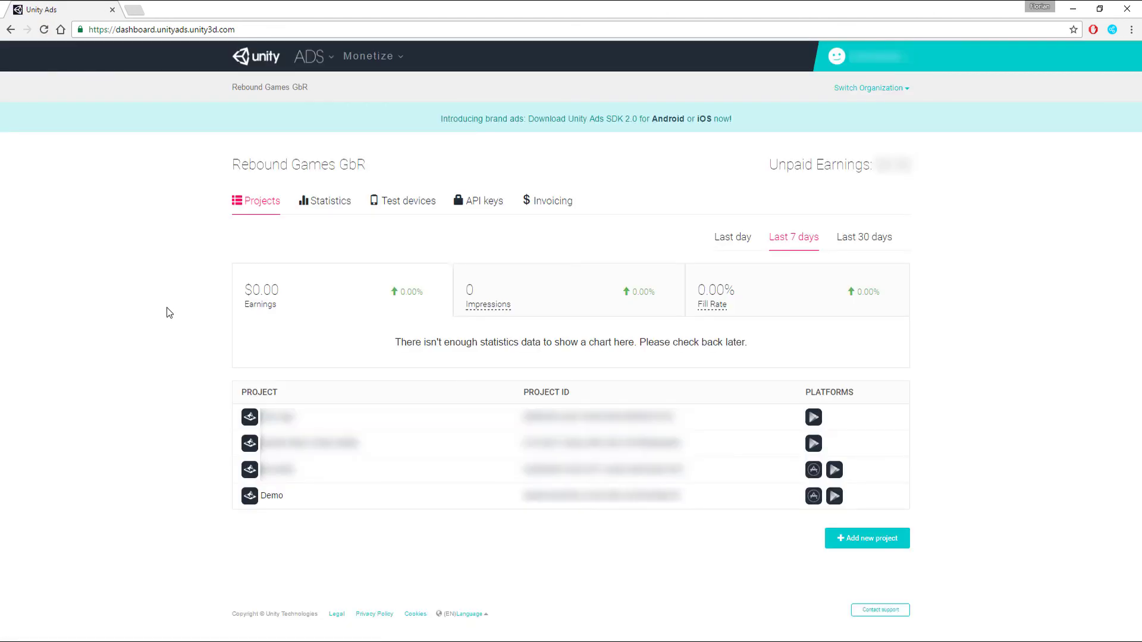
- Open the Demo project's Google Play Store ad placements and examine the Video placement's settings, trying a 6-second skip delay without saving it
left_click(276, 496)
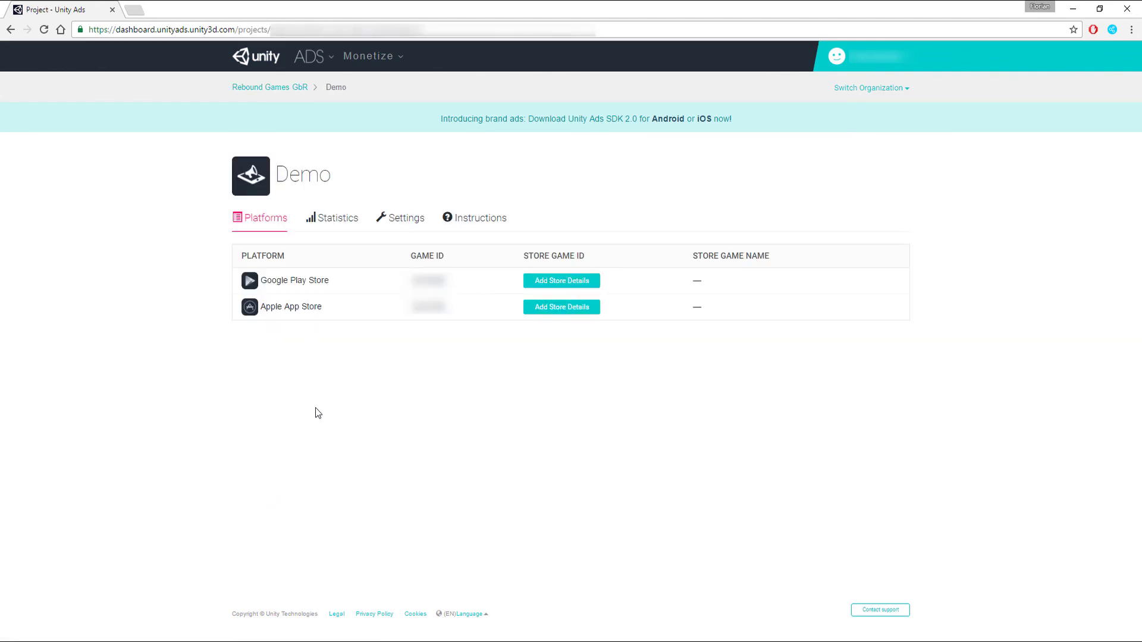
left_click(302, 281)
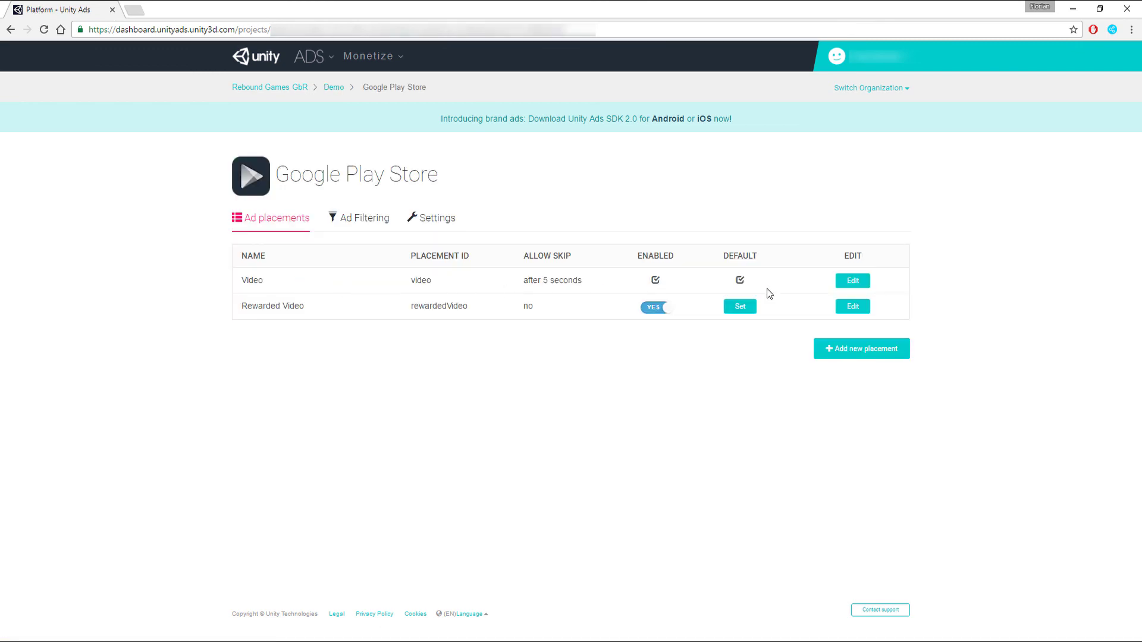
left_click(852, 282)
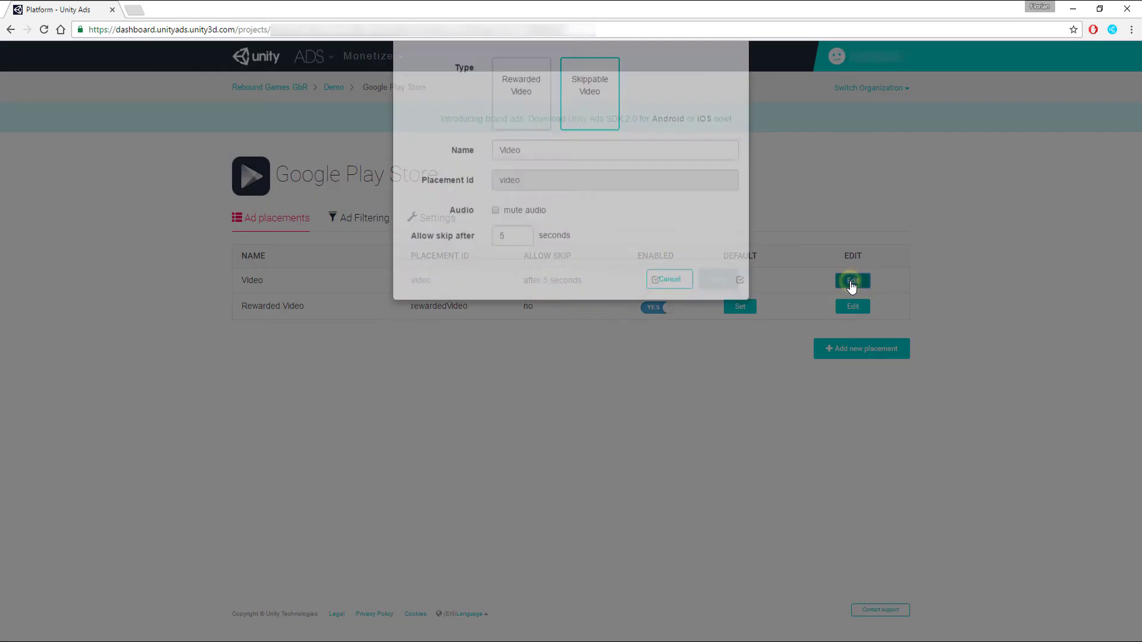
left_click(521, 281)
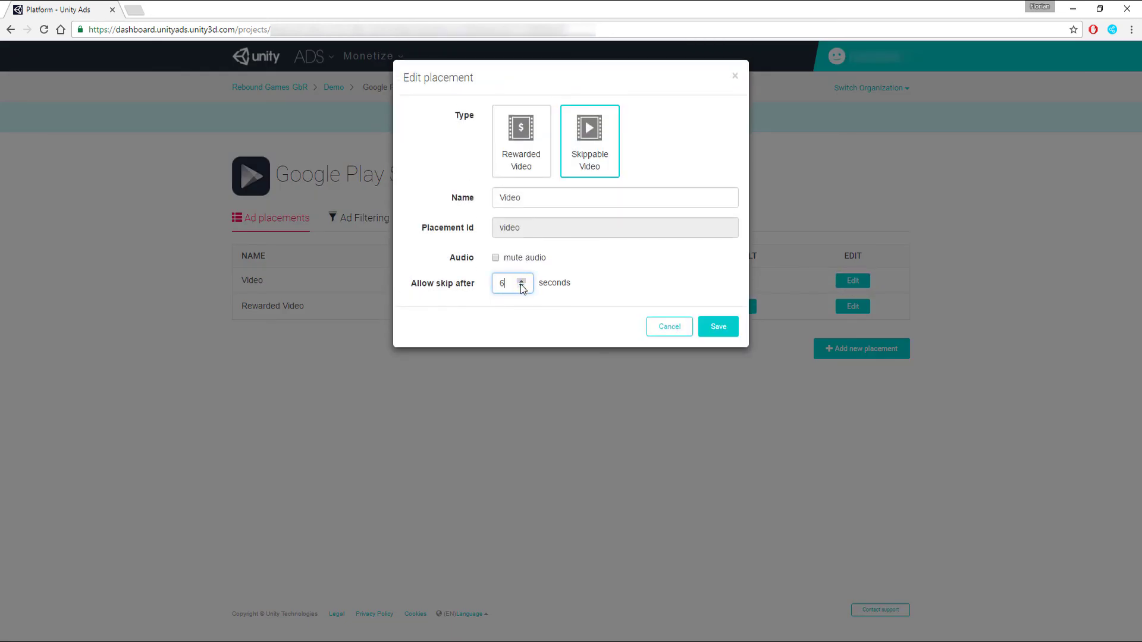
left_click(669, 327)
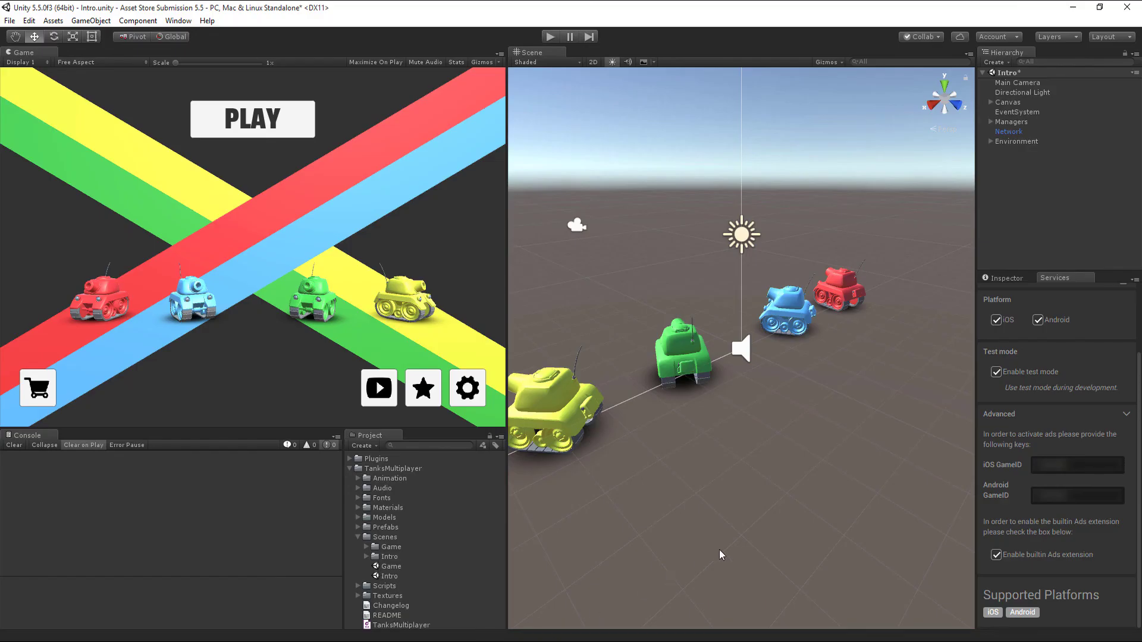
- Back in Unity, turn off test mode in the Ads service settings
scroll(1014, 494, "up", 3)
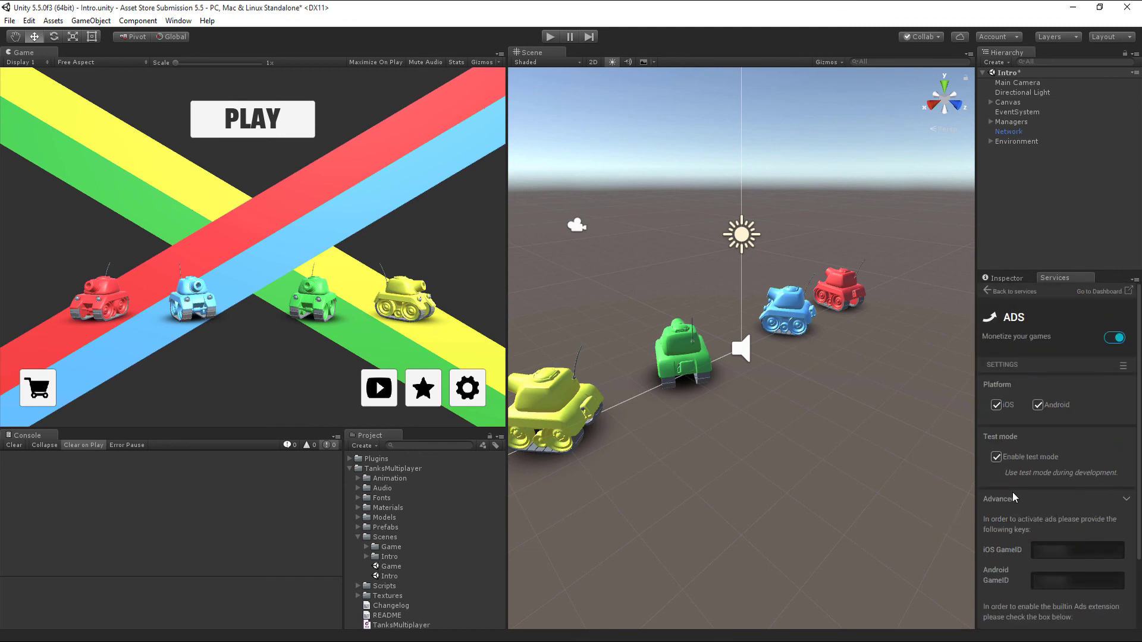
left_click(996, 457)
left_click(996, 457)
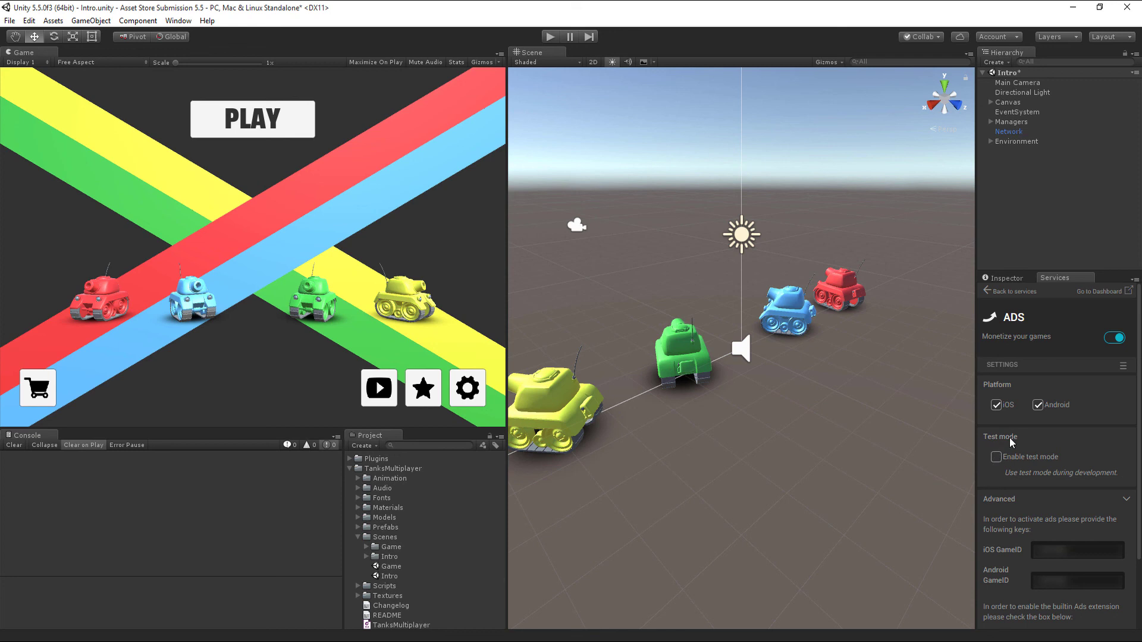